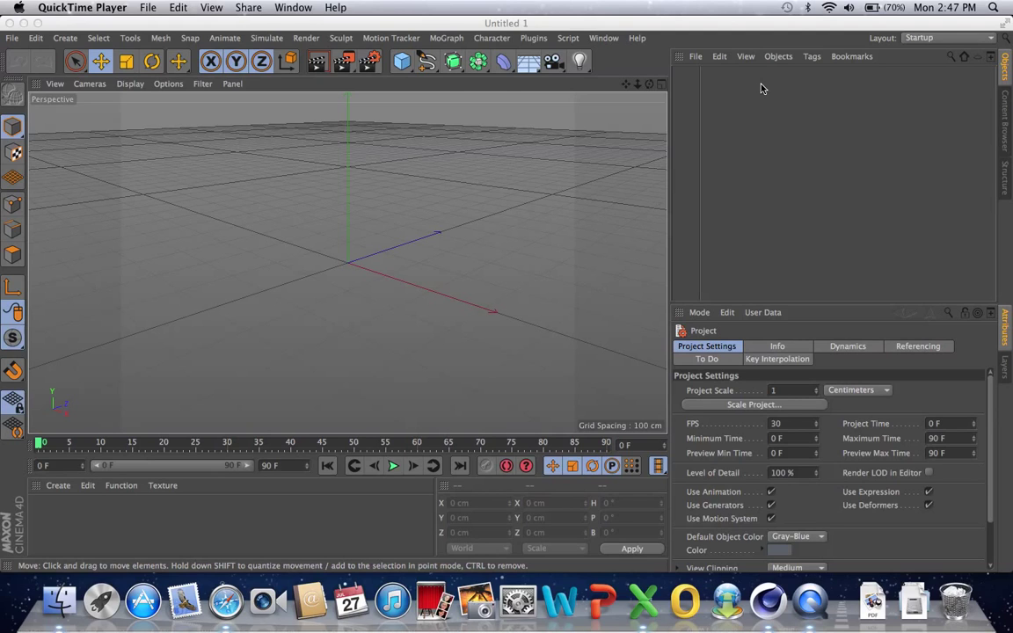
- Add a cube primitive to the scene
click(407, 58)
drag(407, 58, 528, 85)
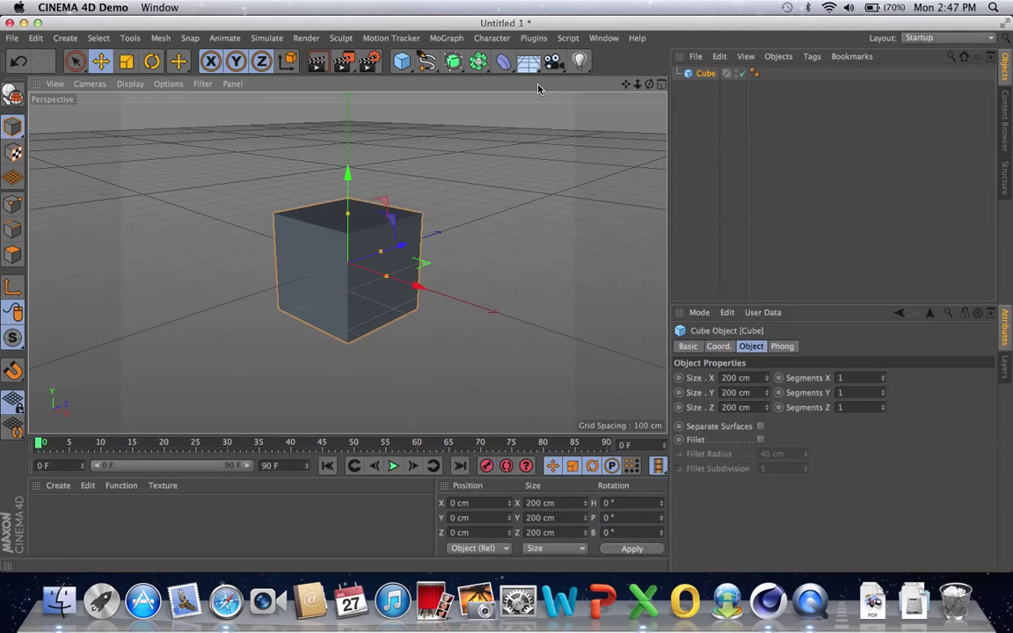
drag(645, 83, 645, 83)
drag(347, 262, 387, 296)
- Create a new material and set its color to a light blue with RGB values 111, 171, 245
double_click(41, 518)
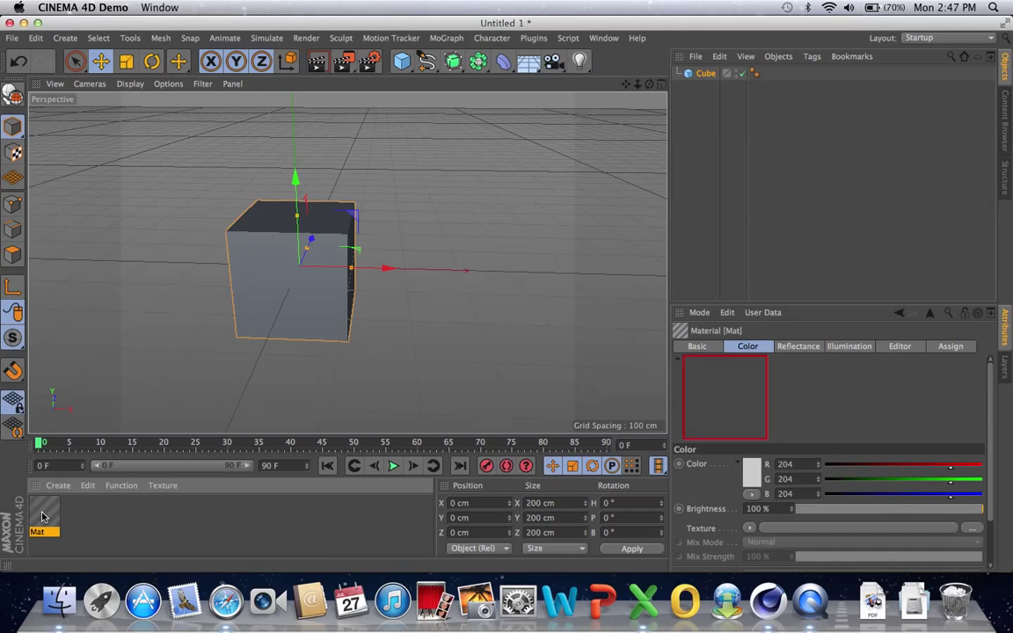
double_click(44, 513)
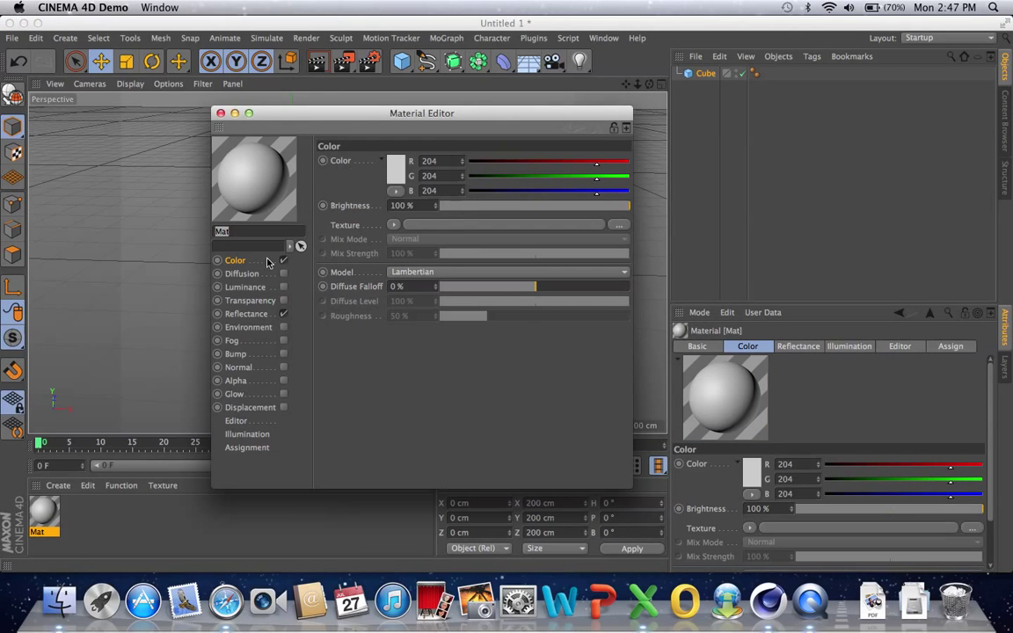
click(540, 162)
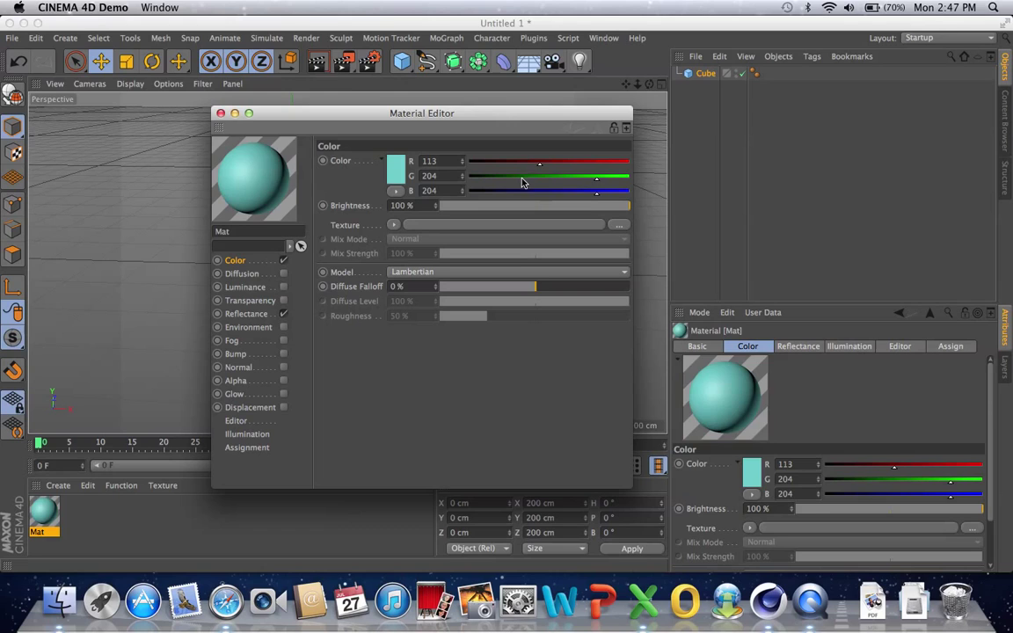
click(536, 177)
click(395, 168)
text(213)
key(Return)
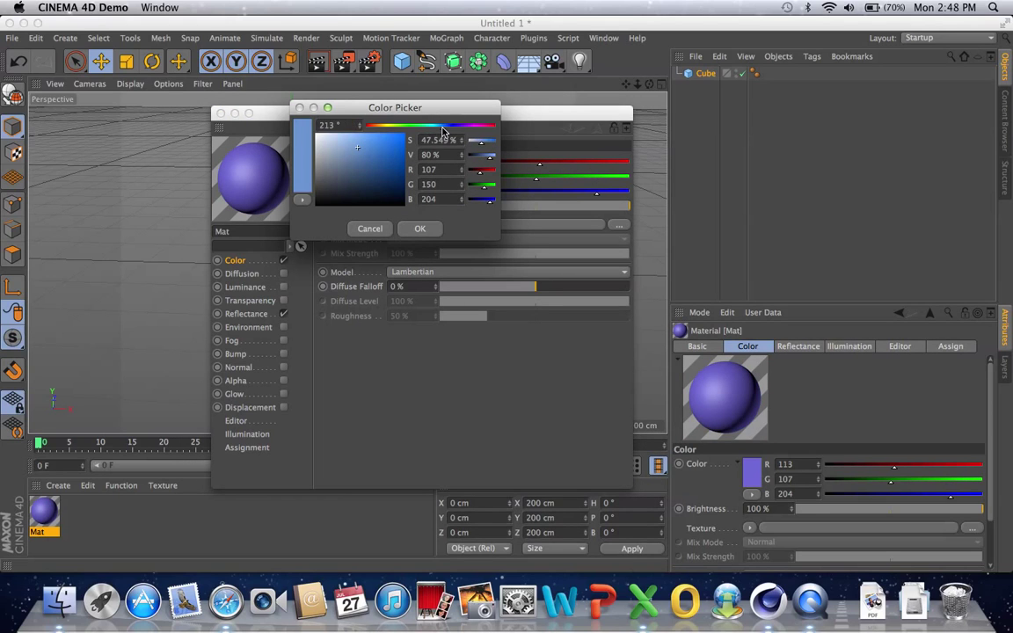
click(387, 146)
click(394, 166)
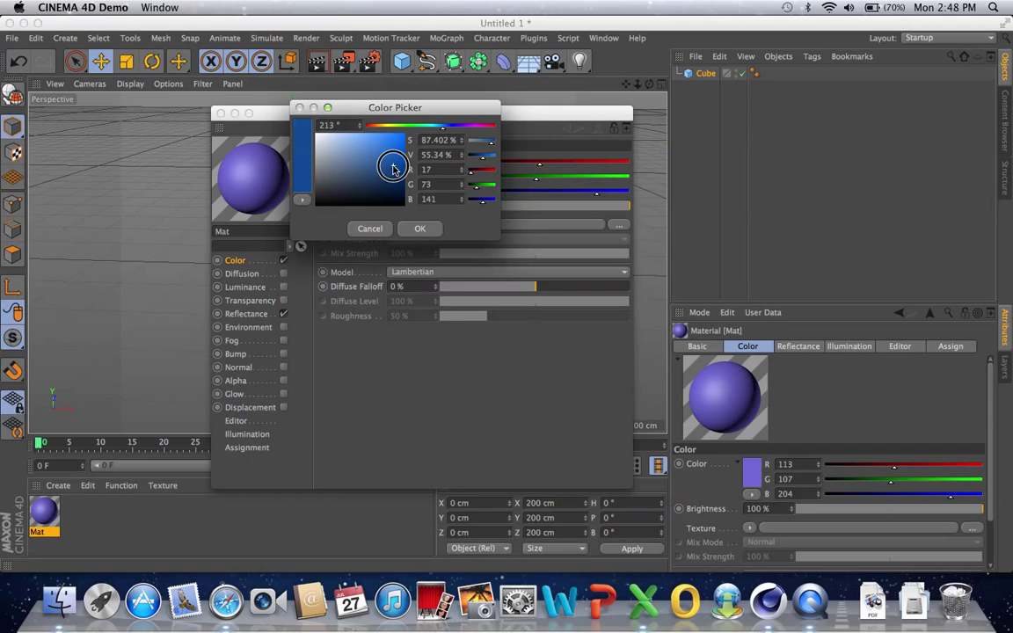
click(366, 142)
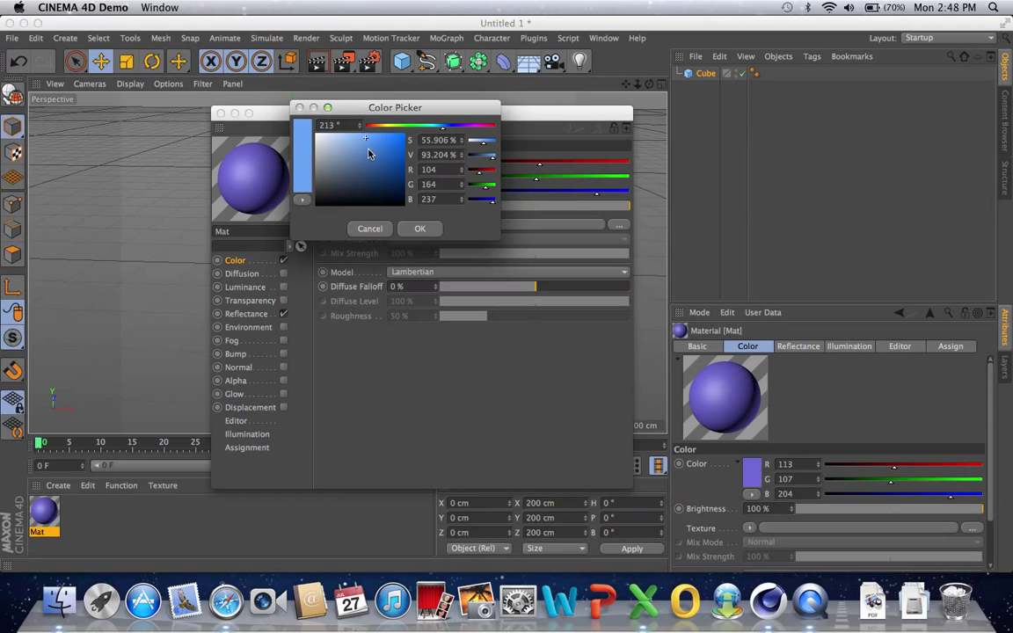
click(366, 152)
click(364, 134)
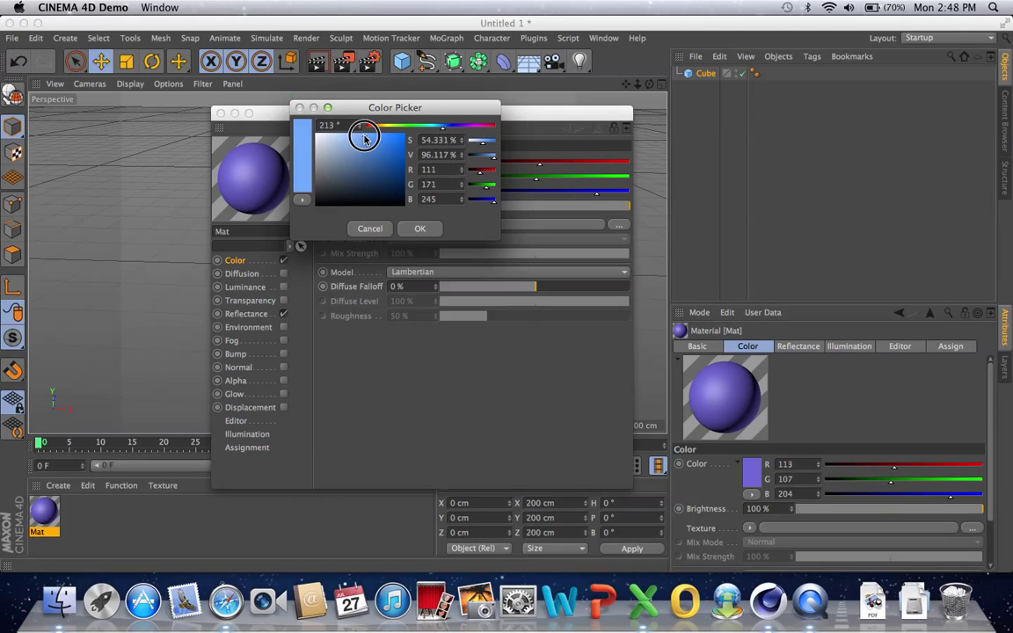
click(413, 228)
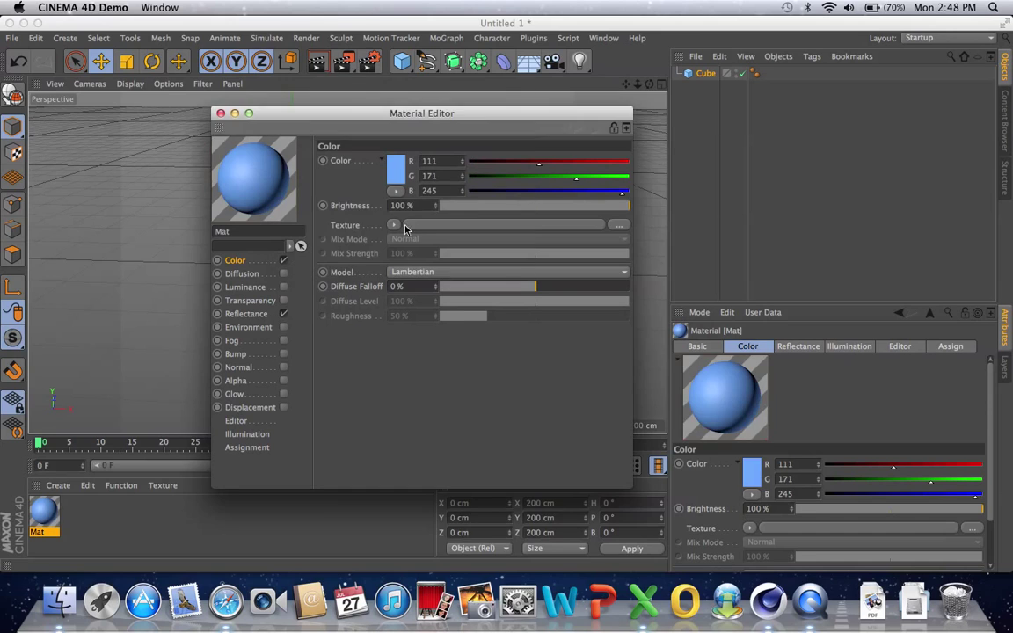
- Replace the material's reflectance with a glow of 47% inner strength and 250% outer strength
click(283, 394)
click(283, 314)
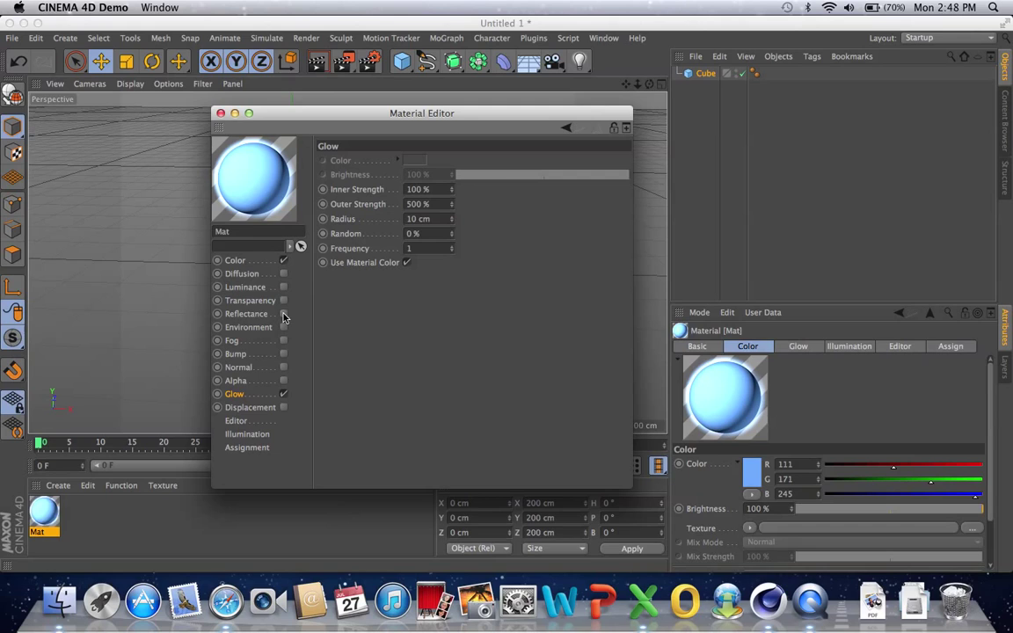
click(450, 194)
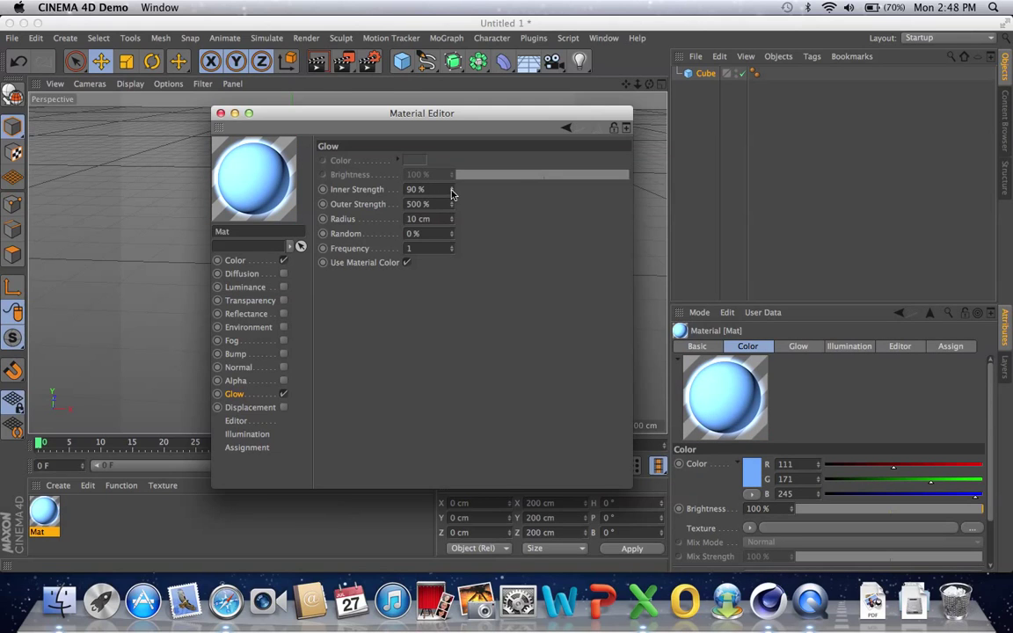
click(452, 193)
drag(451, 190, 452, 209)
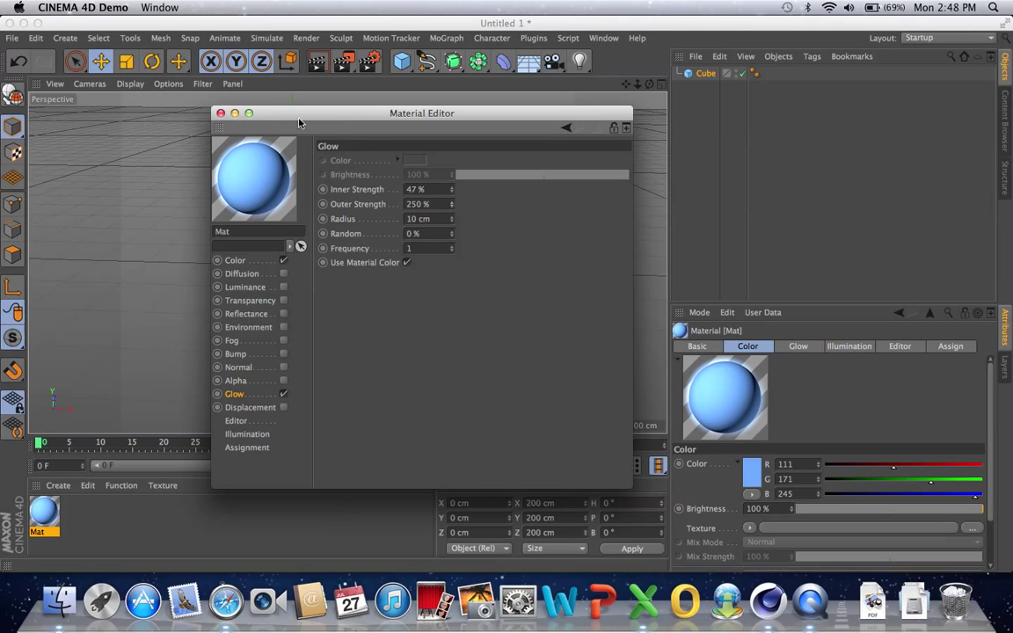
- Apply the blue material to the cube and move the cube to about X -156.69 cm, Y 131.64 cm
click(221, 113)
drag(43, 521, 289, 293)
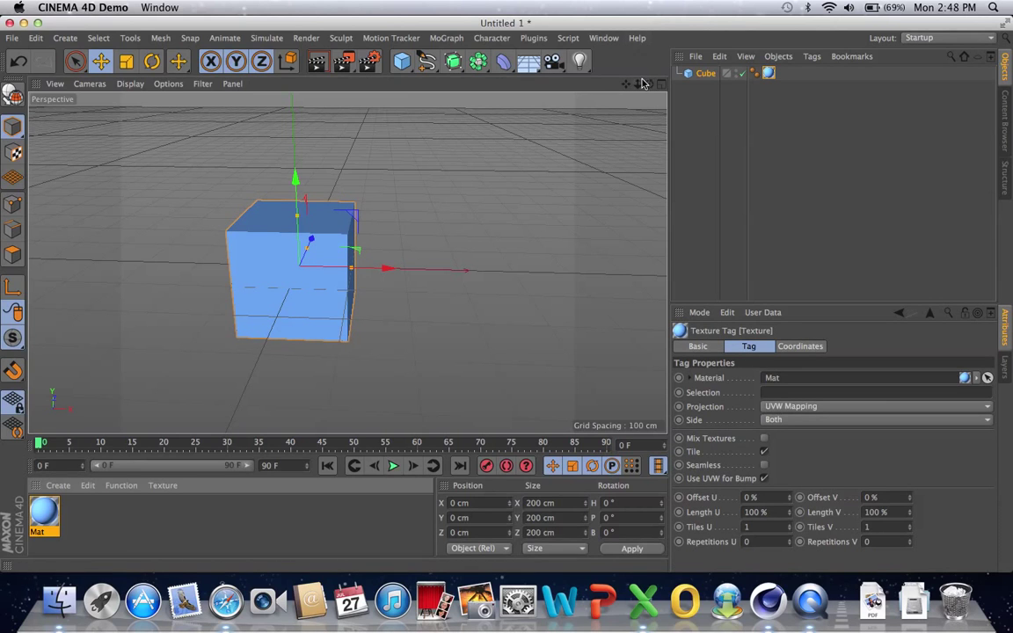
drag(649, 83, 375, 162)
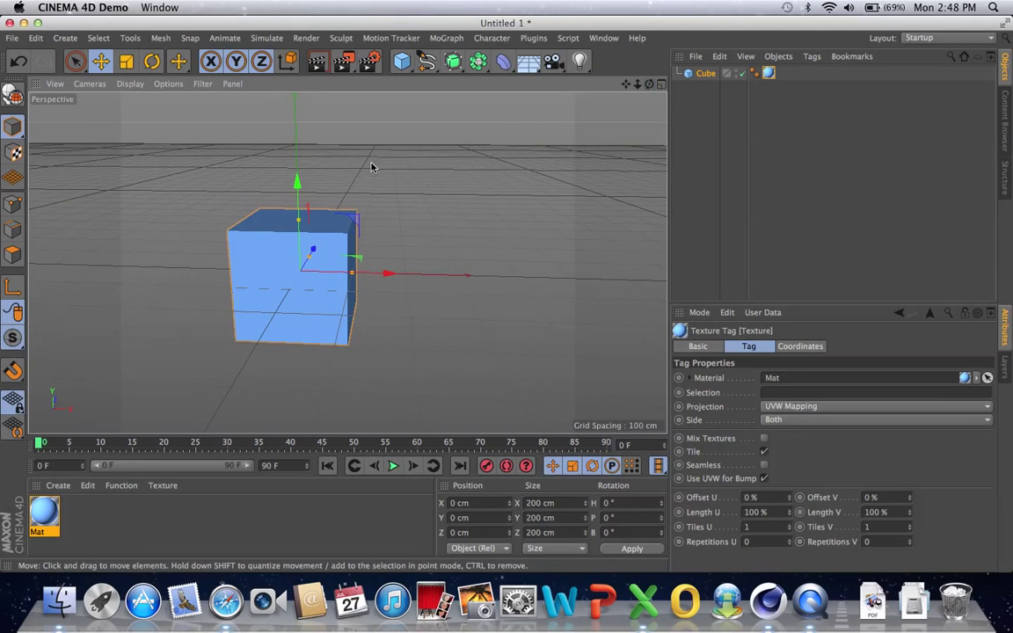
drag(297, 181, 303, 101)
drag(388, 228, 305, 226)
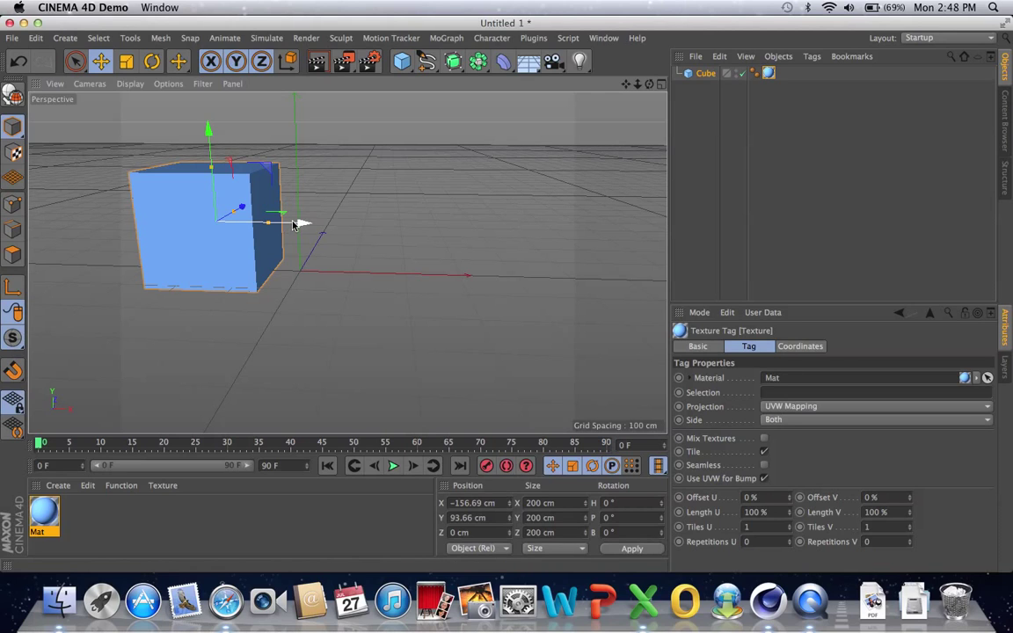
mouse_move(208, 126)
mouse_down()
mouse_move(208, 97)
mouse_move(209, 115)
mouse_up()
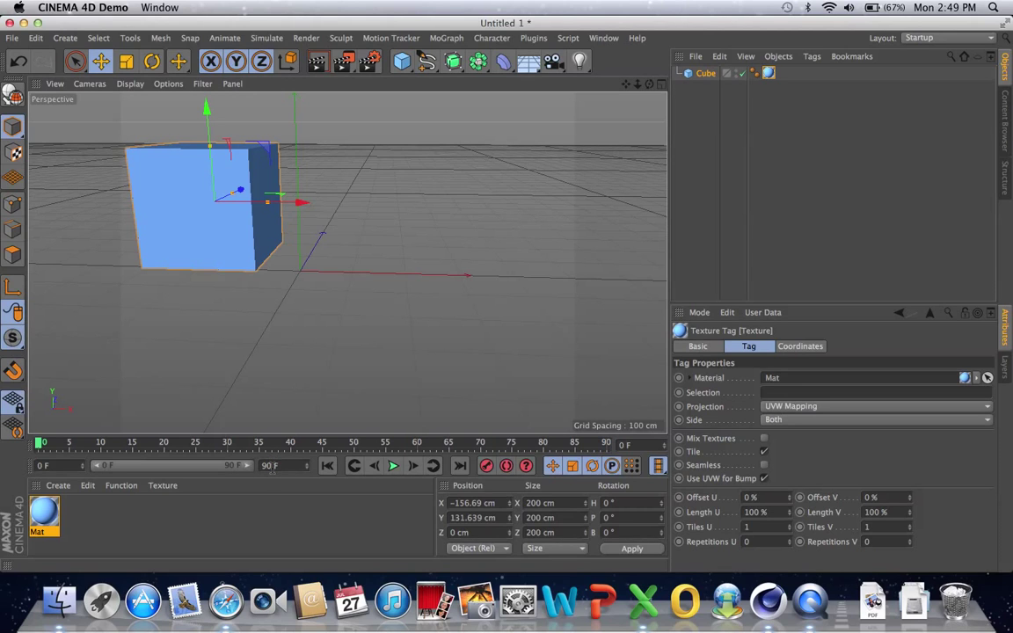
- Set the animation's end frame to 300 and extend the timeline's visible range to frames 0–300
double_click(267, 467)
text(00)
key(Return)
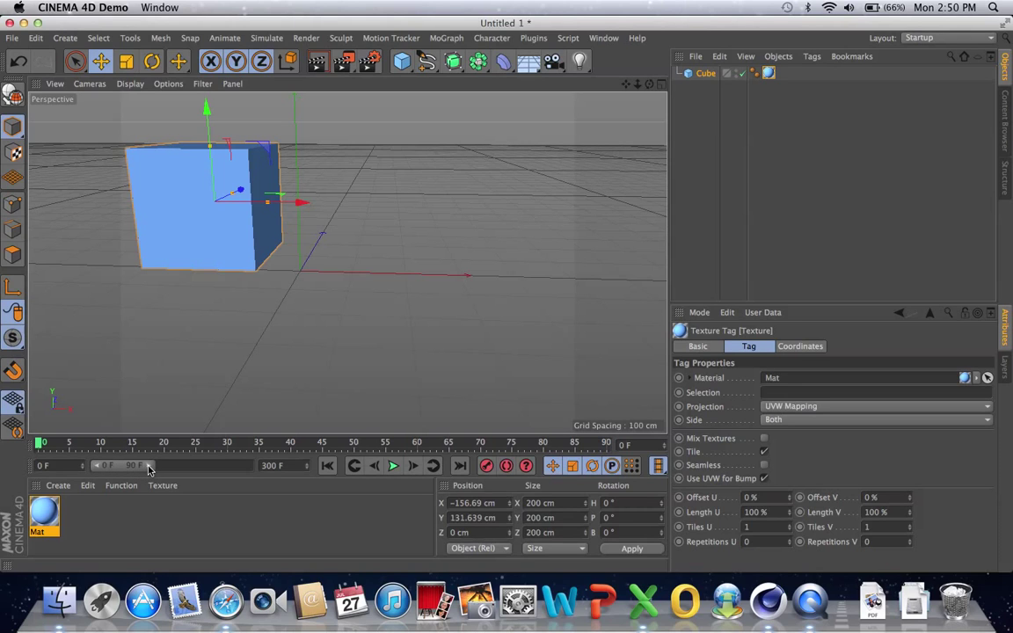
drag(148, 469, 253, 468)
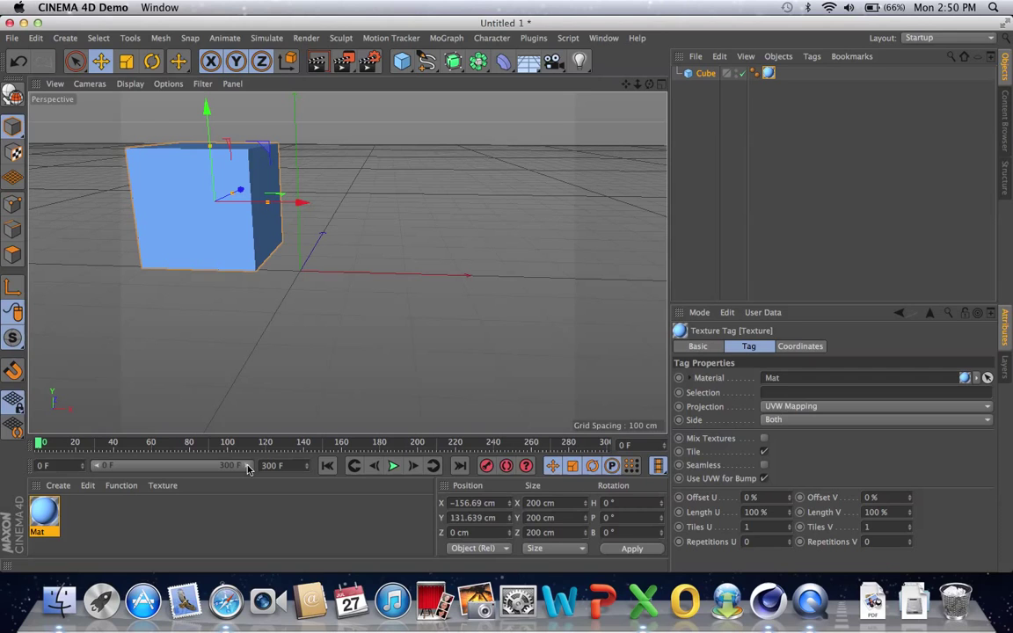
- Try resizing and shifting the timeline's visible range, including shortening it to frames 0–90
mouse_move(249, 470)
mouse_down()
mouse_move(146, 468)
mouse_move(264, 468)
mouse_up()
drag(97, 469, 183, 469)
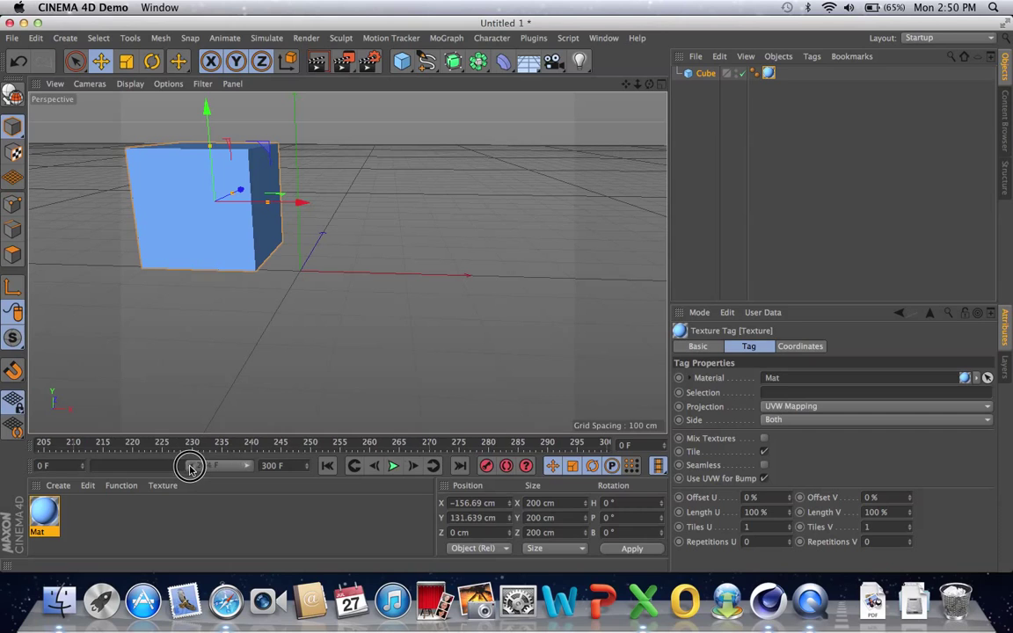
drag(187, 468, 86, 468)
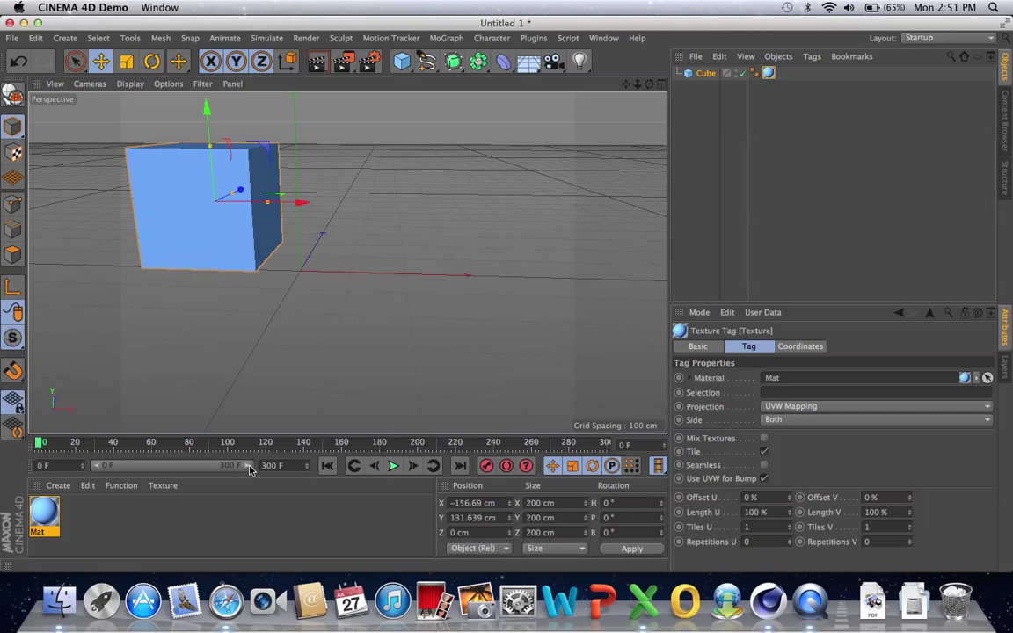
mouse_move(247, 470)
mouse_down()
mouse_move(143, 467)
mouse_move(264, 469)
mouse_up()
drag(246, 468, 146, 470)
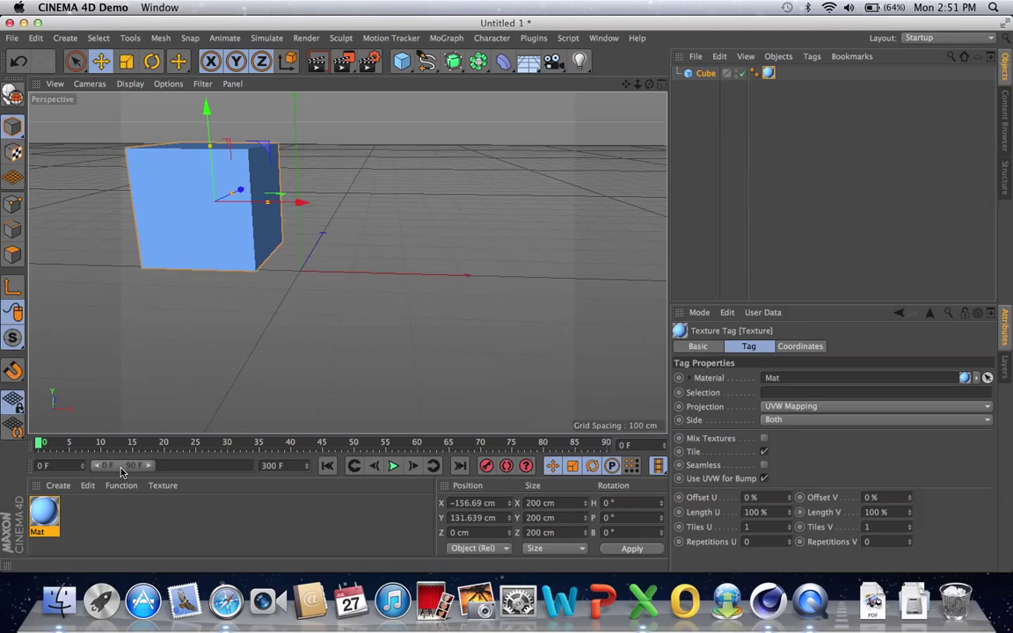
drag(121, 471, 144, 468)
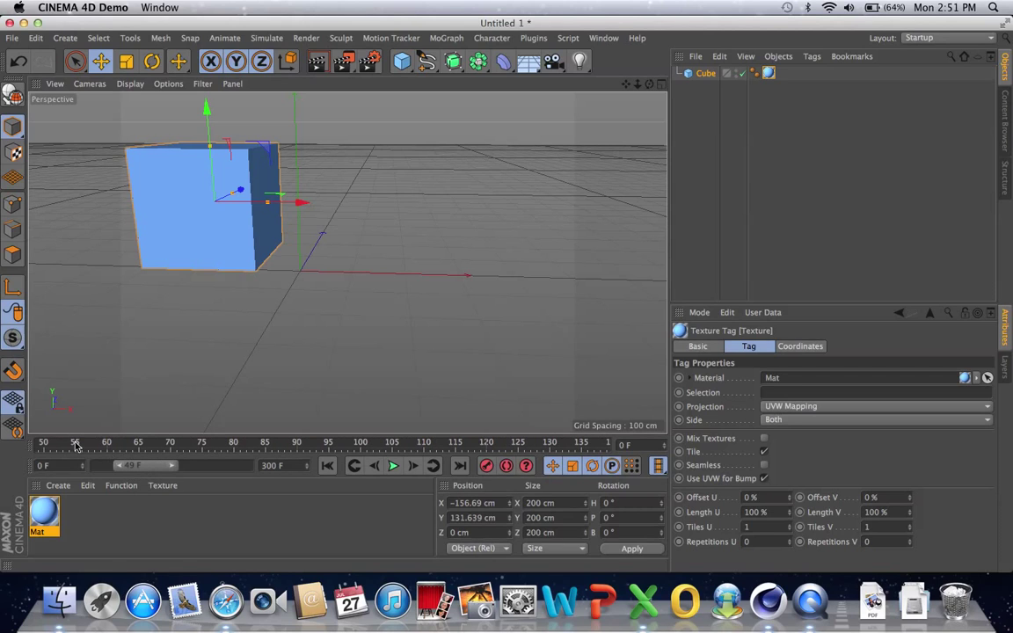
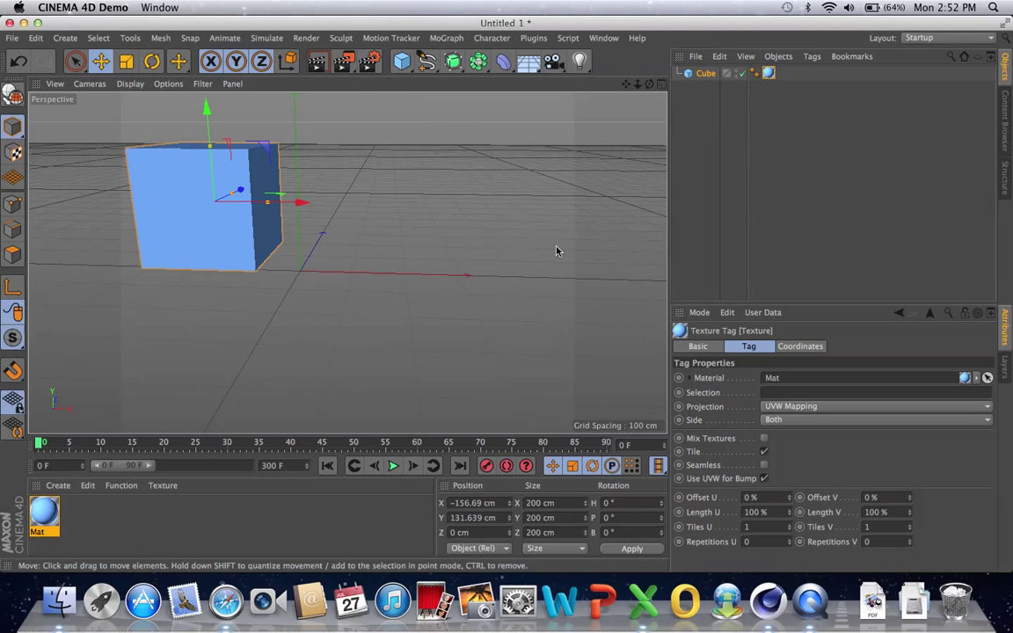
- Turn on automatic keyframing and keyframe the cube at frame 50 with its X position at about 151 cm
click(507, 466)
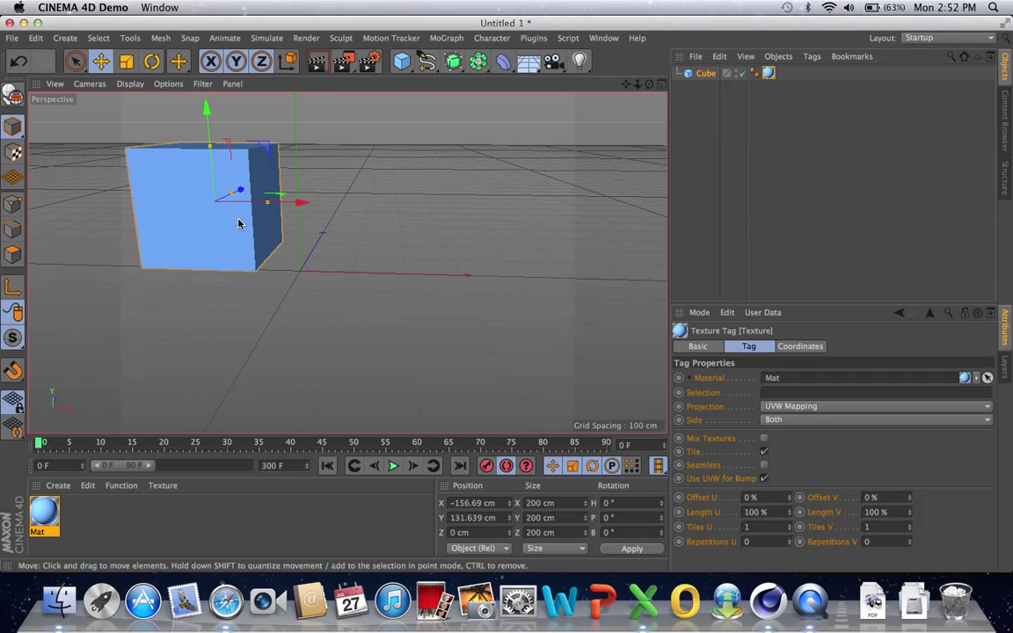
mouse_move(150, 468)
mouse_down()
mouse_move(141, 466)
mouse_move(153, 467)
mouse_up()
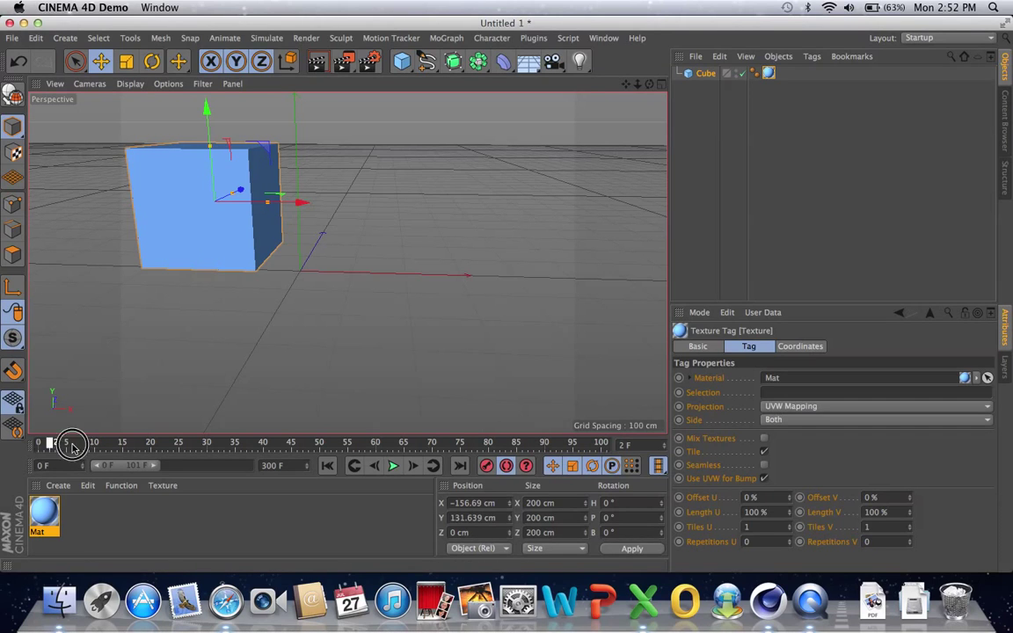
drag(44, 445, 322, 444)
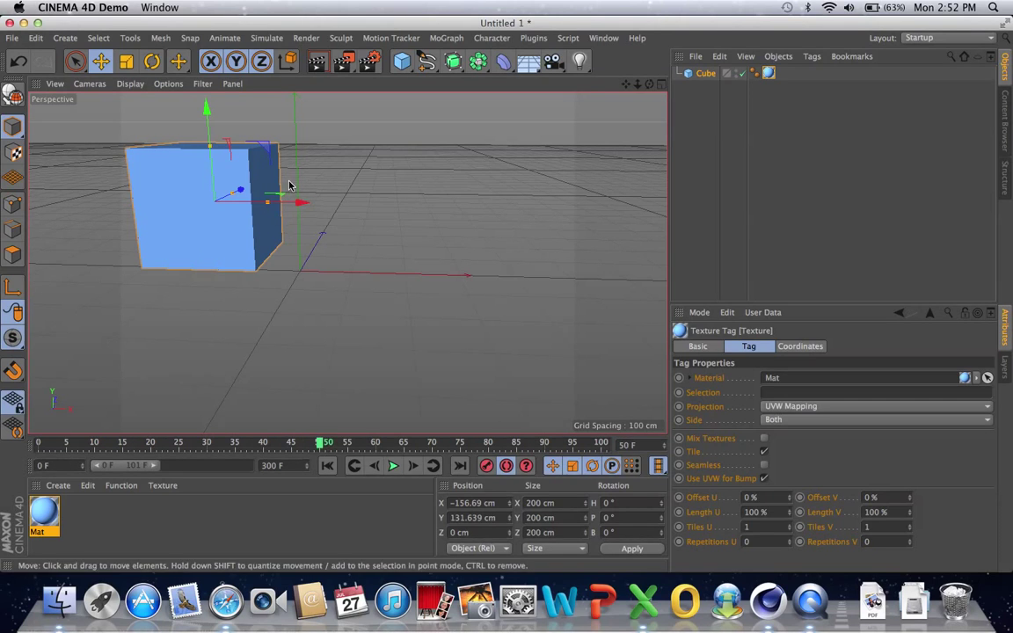
drag(301, 203, 470, 204)
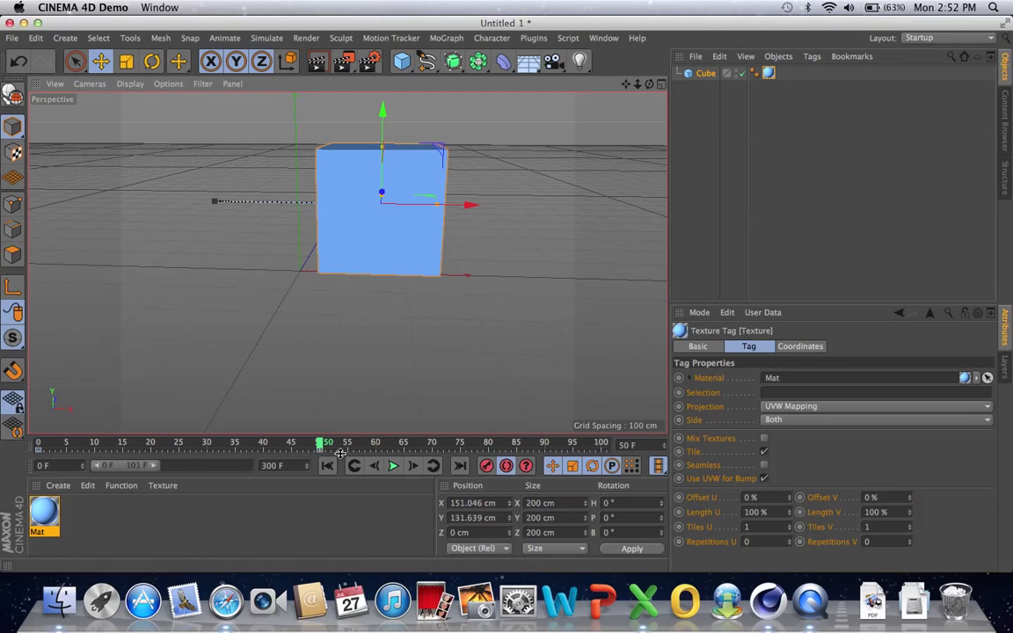
- Keyframe the cube at about X 307.3 cm on frame 100 and lower it to about Y -102.7 cm on frame 150
drag(322, 444, 598, 437)
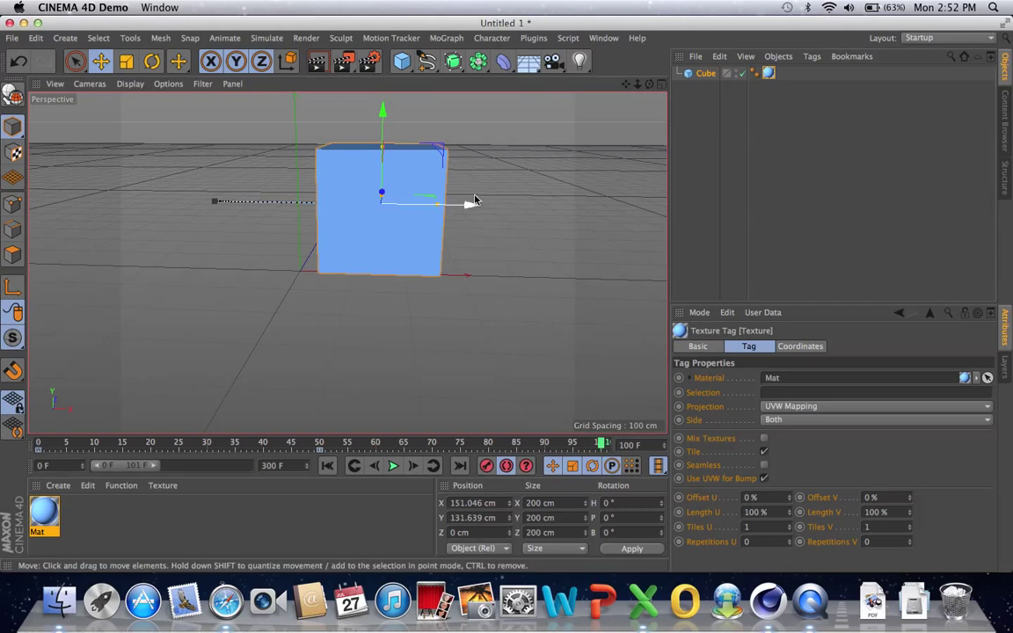
drag(468, 206, 556, 203)
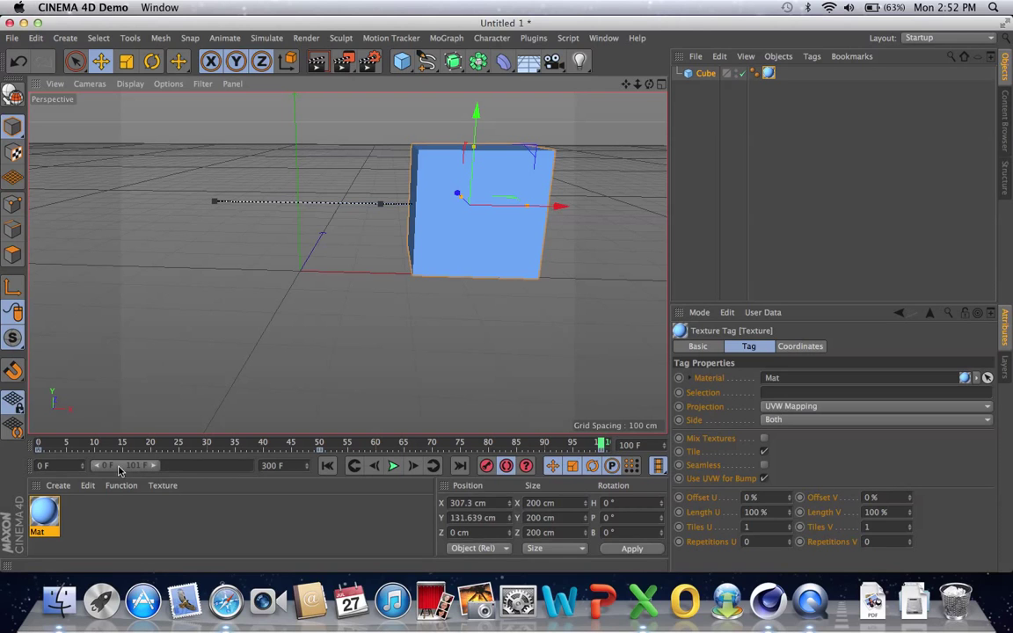
drag(123, 468, 165, 465)
drag(41, 443, 322, 443)
drag(478, 106, 473, 251)
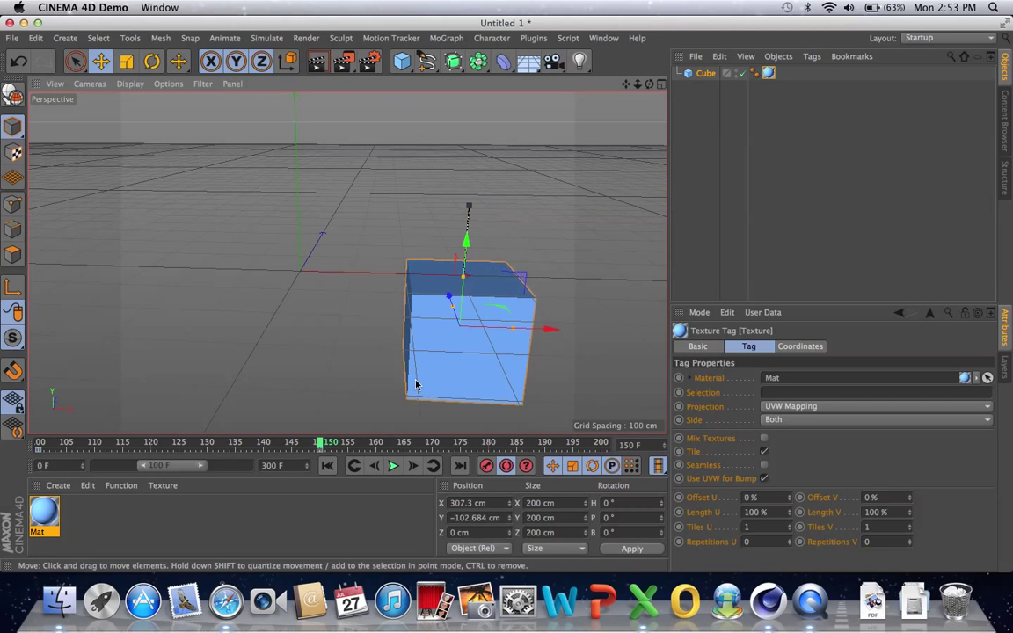
- Keyframe the cube at about X -135 cm on frame 200 and push it back to about Z 4144 cm on frame 250
drag(322, 443, 600, 440)
drag(547, 328, 326, 324)
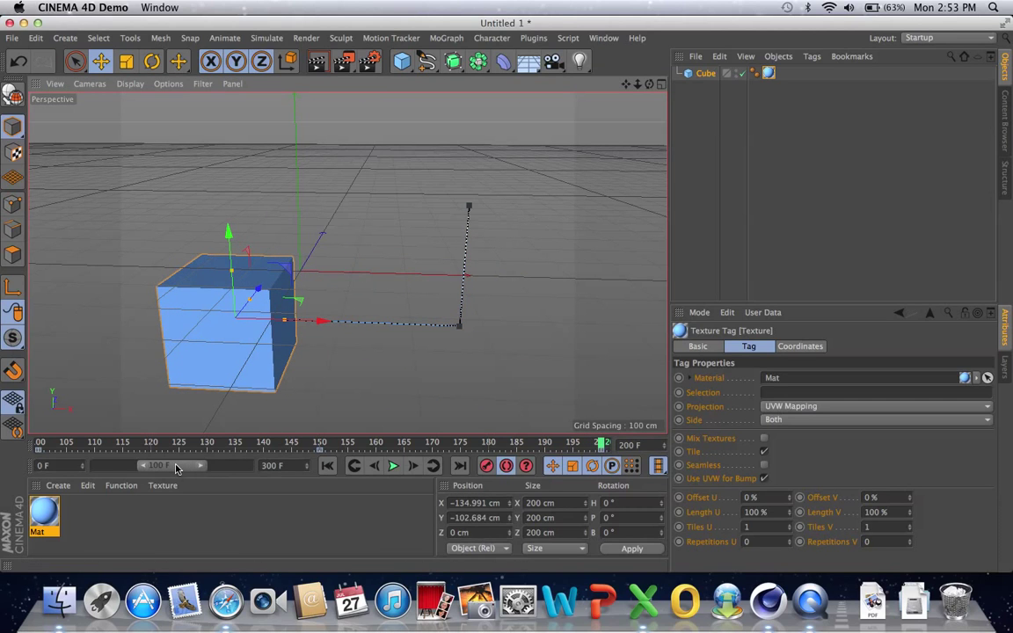
drag(176, 468, 222, 467)
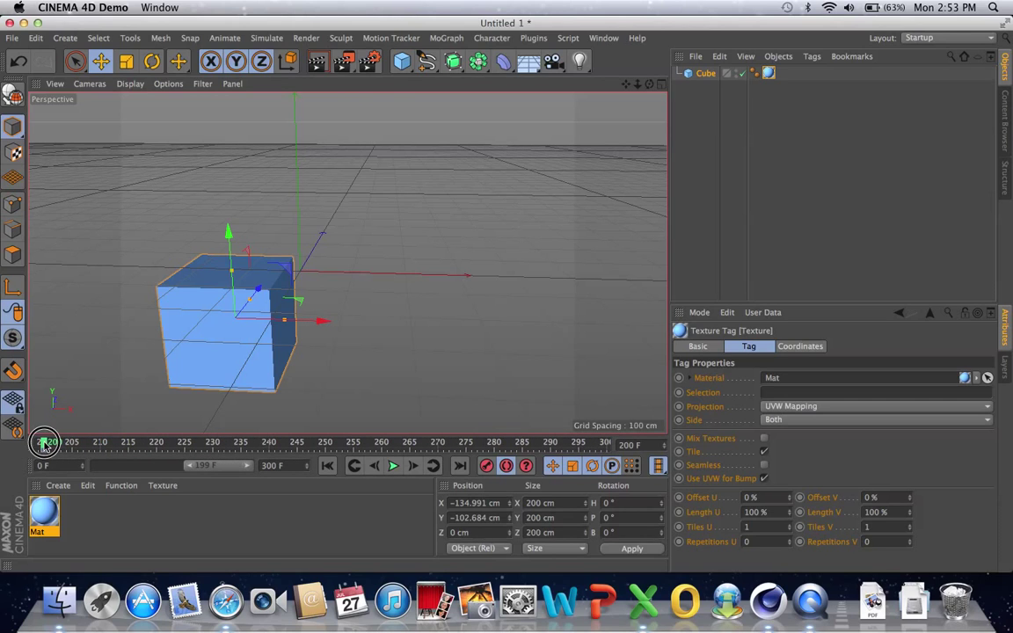
drag(44, 443, 332, 442)
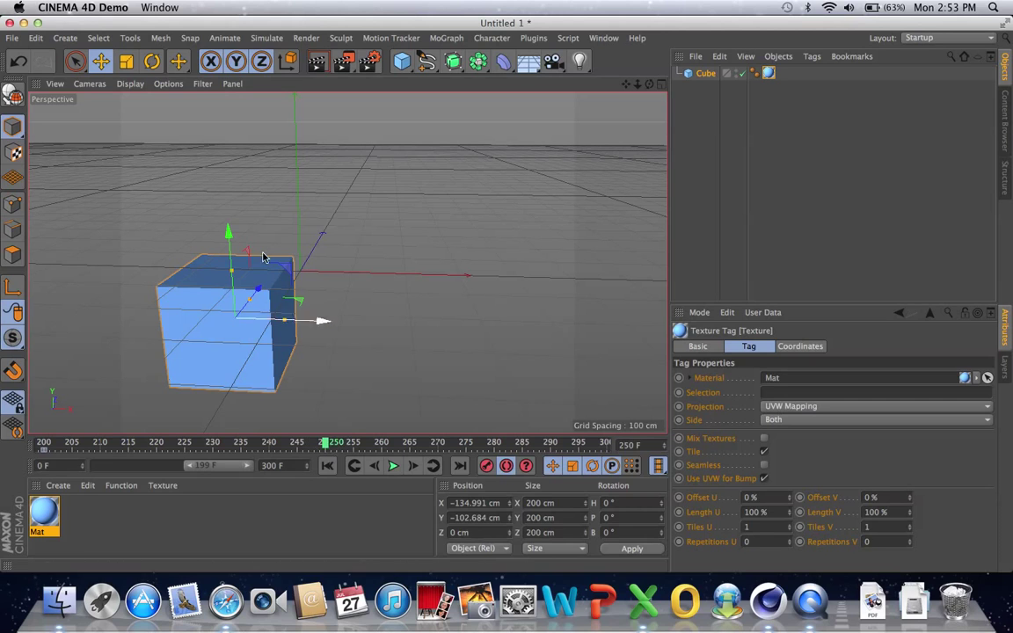
drag(259, 288, 360, 154)
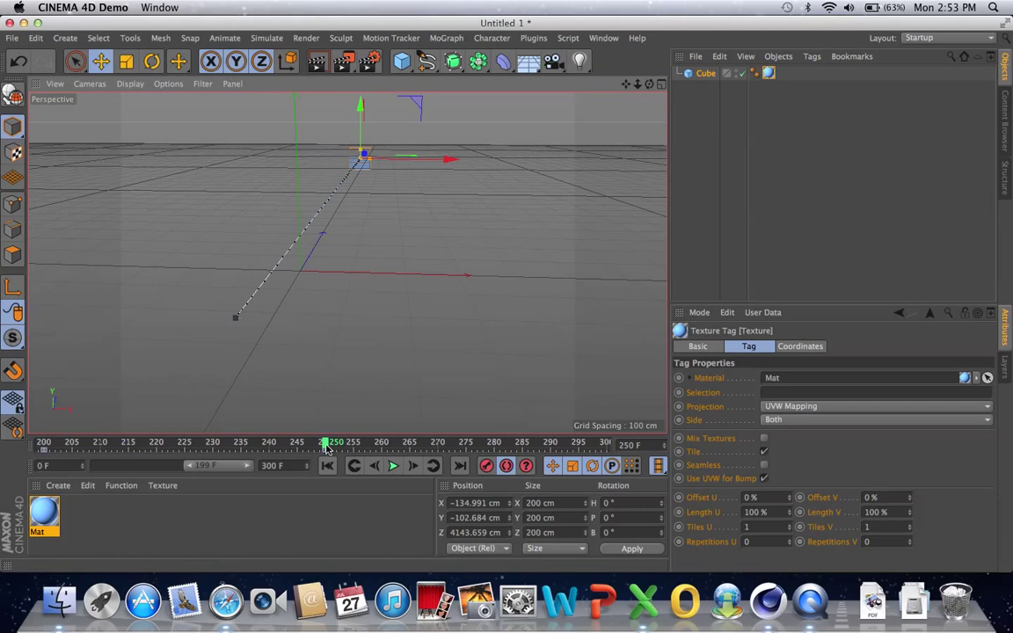
- Keyframe the cube at about X 1026.4 cm and Z 1862 cm on frame 300 and preview the motion
drag(326, 444, 609, 441)
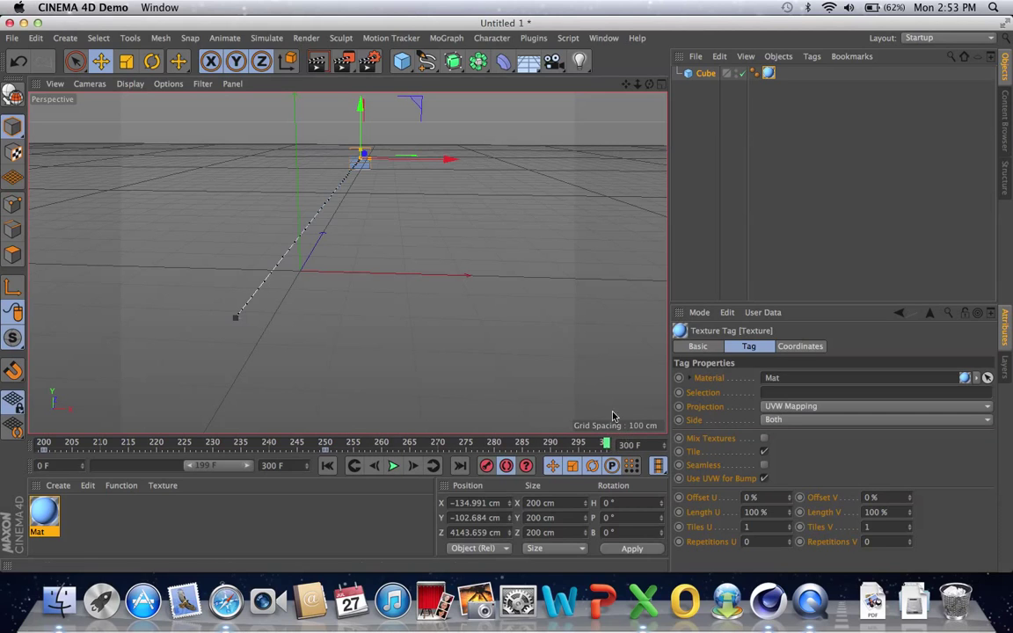
drag(403, 158, 447, 214)
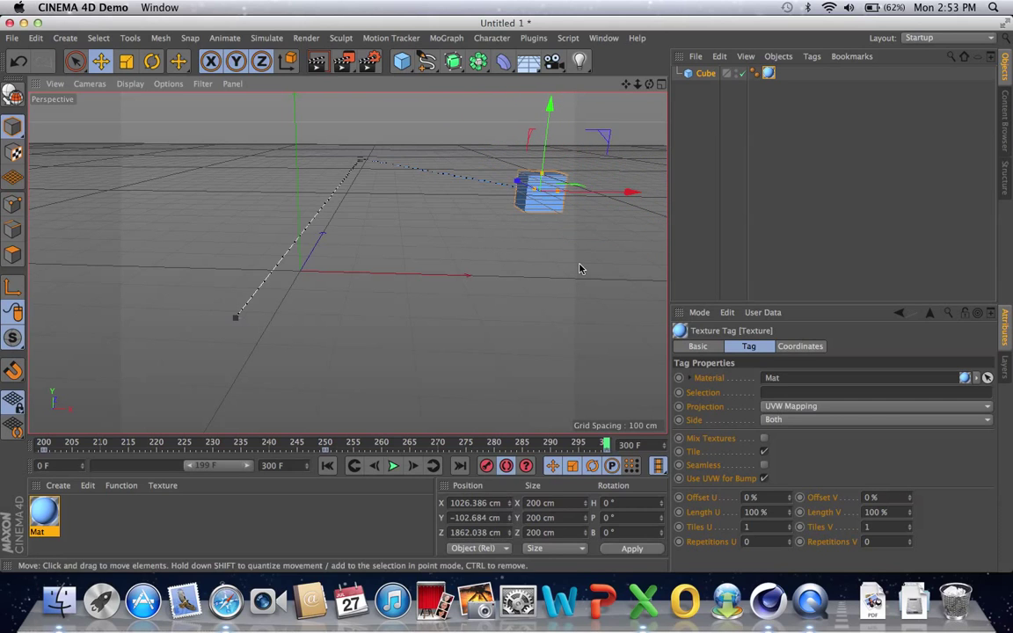
click(393, 466)
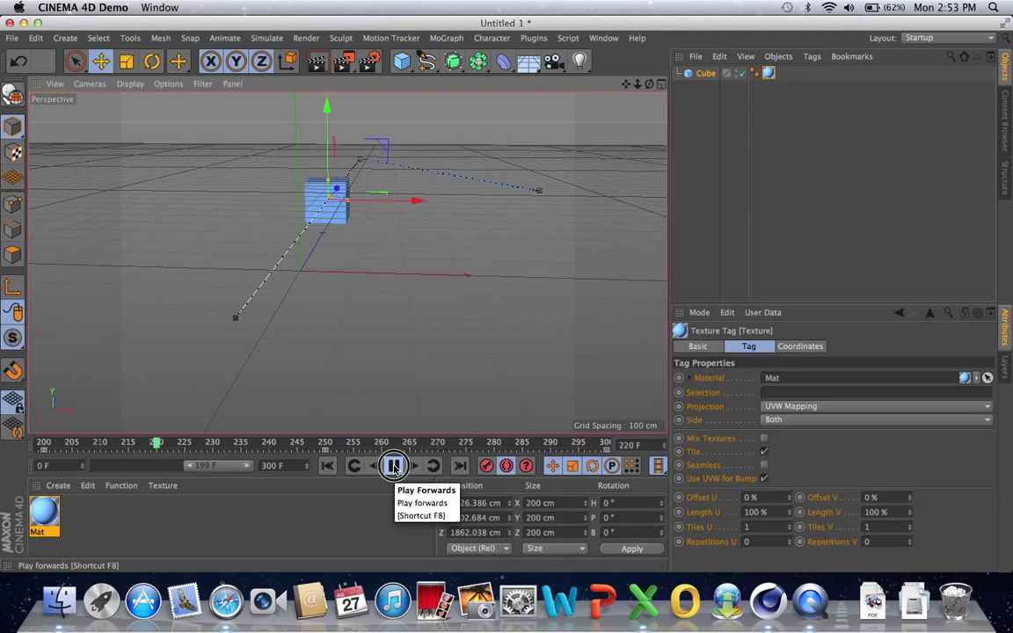
click(392, 466)
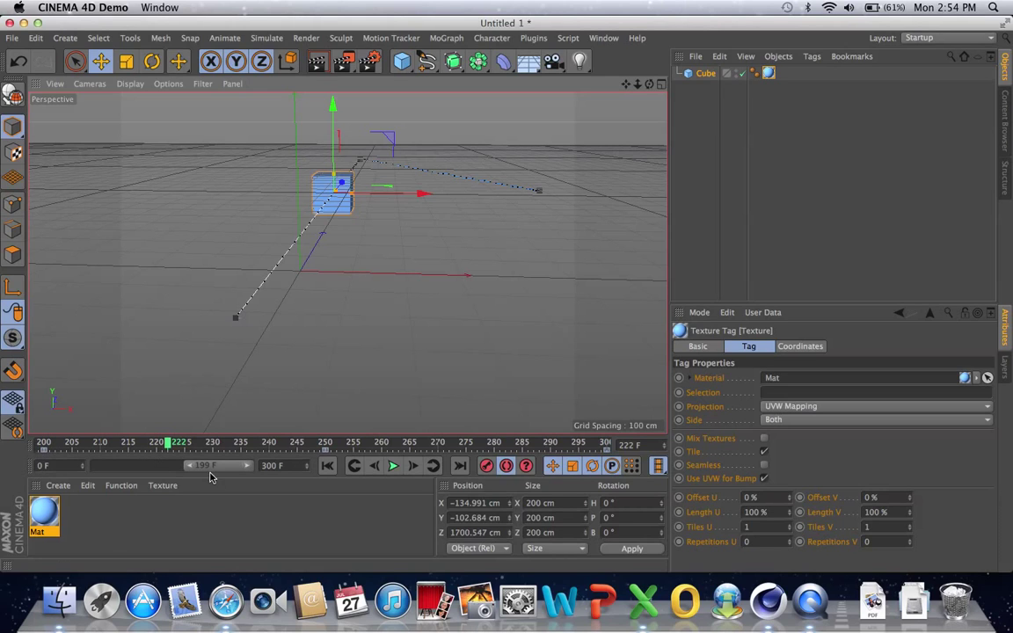
- Extend the timeline's visible range to frames 0–300 and play the cube's animation from frame 0
drag(192, 466, 77, 466)
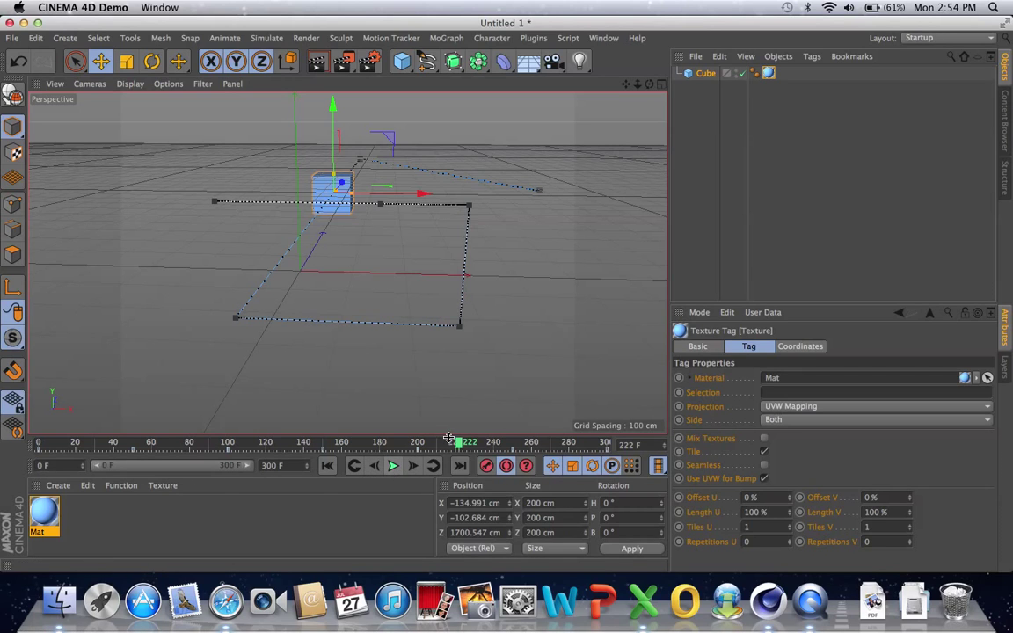
drag(458, 444, 35, 440)
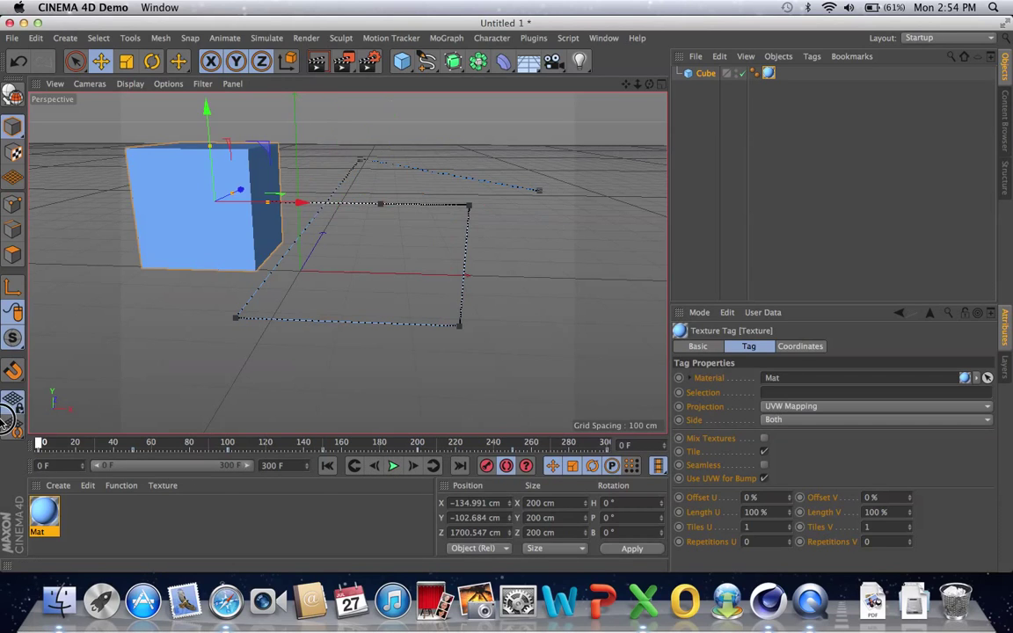
click(394, 466)
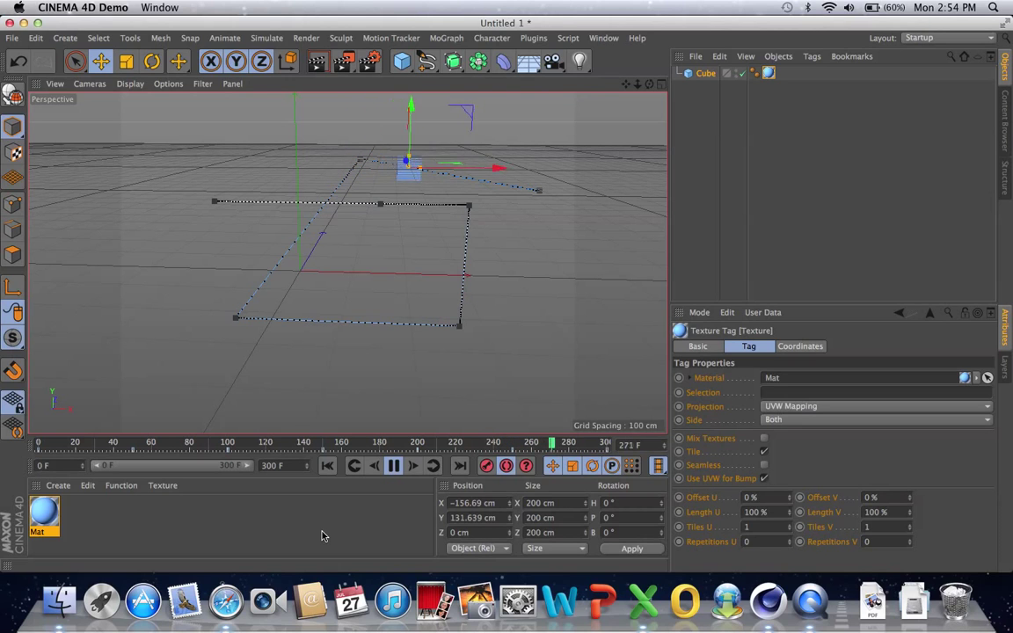
click(393, 467)
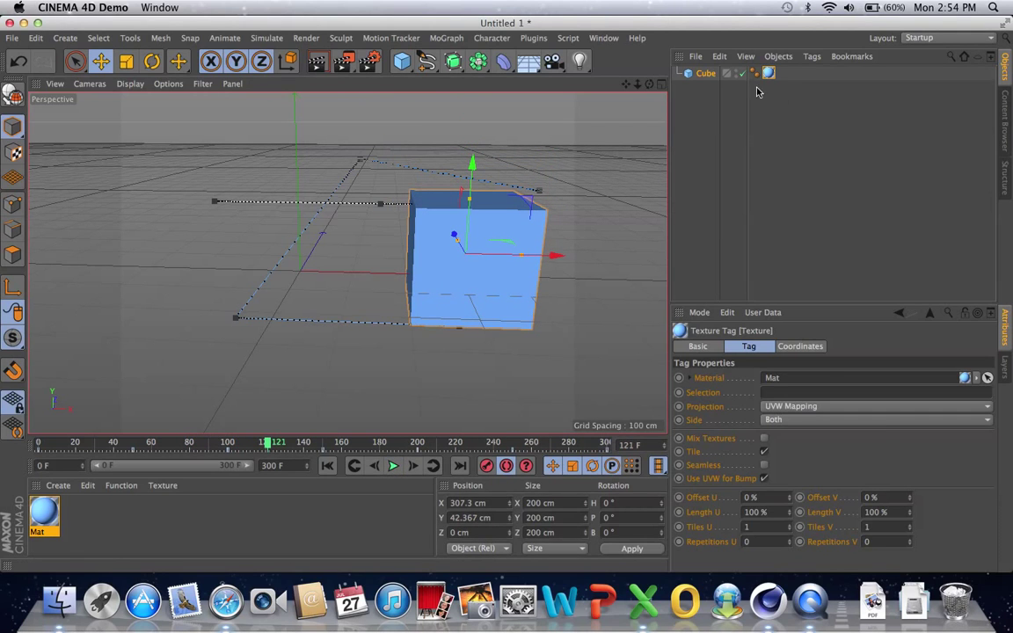
- Replace the animated cube with two new cubes, one offset to about X 250.6 cm and the centred one wearing the blue material
click(705, 73)
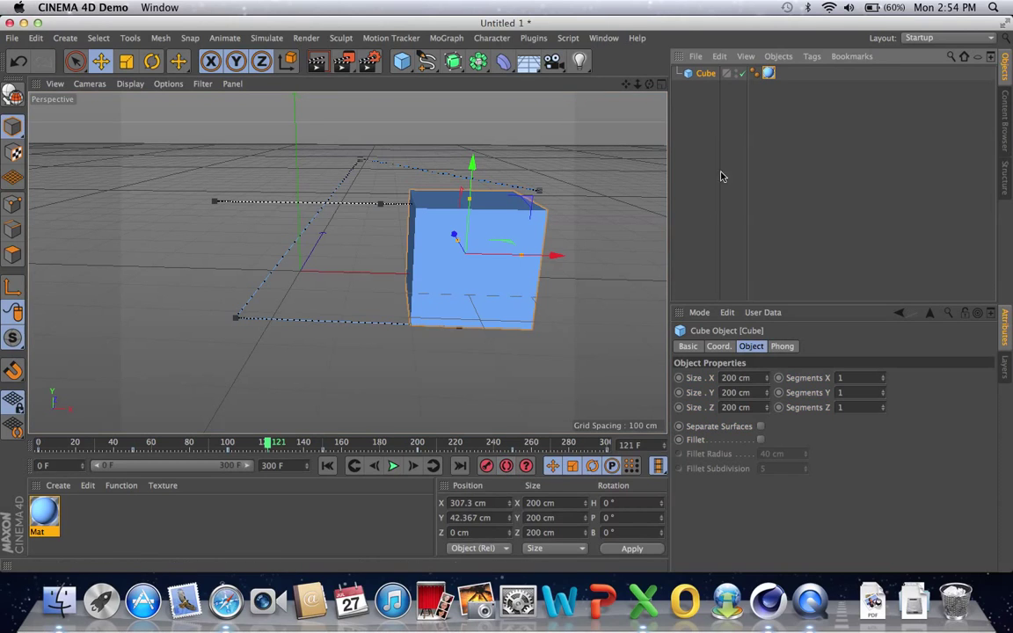
key(Delete)
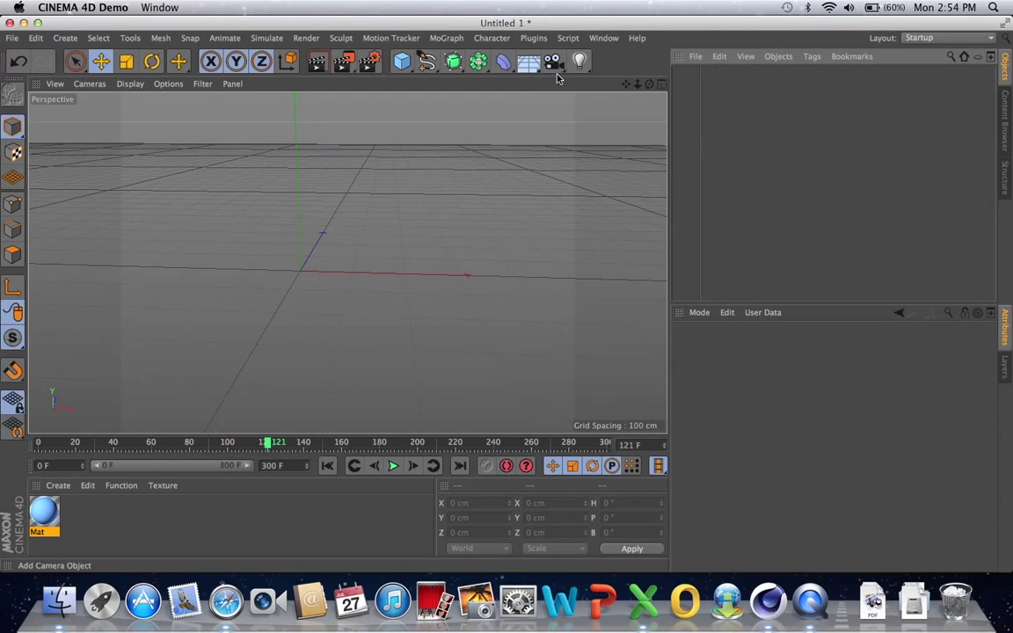
click(405, 65)
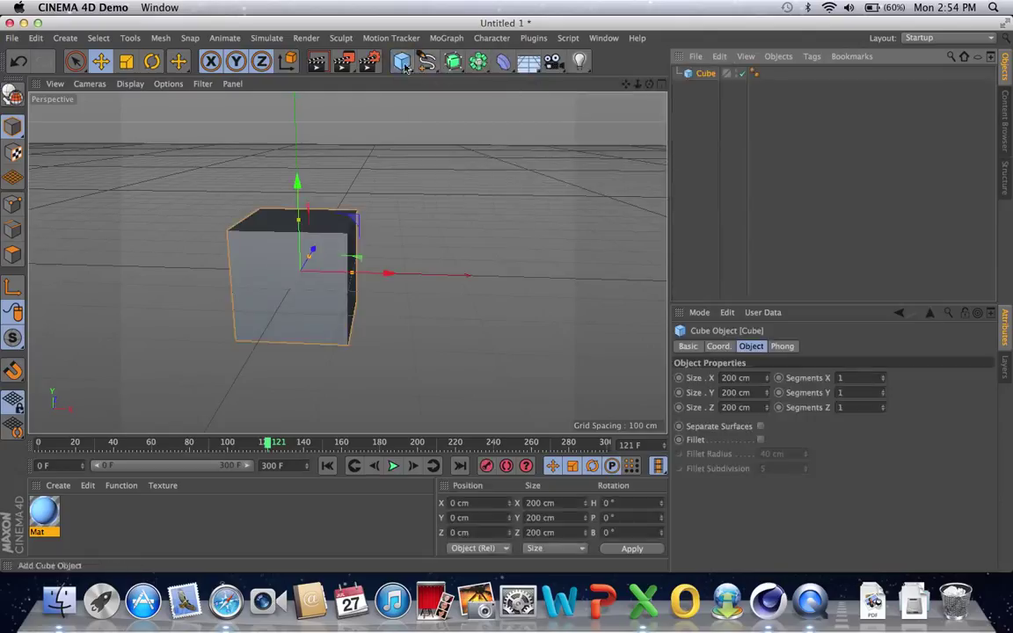
drag(405, 65, 515, 81)
drag(389, 274, 523, 274)
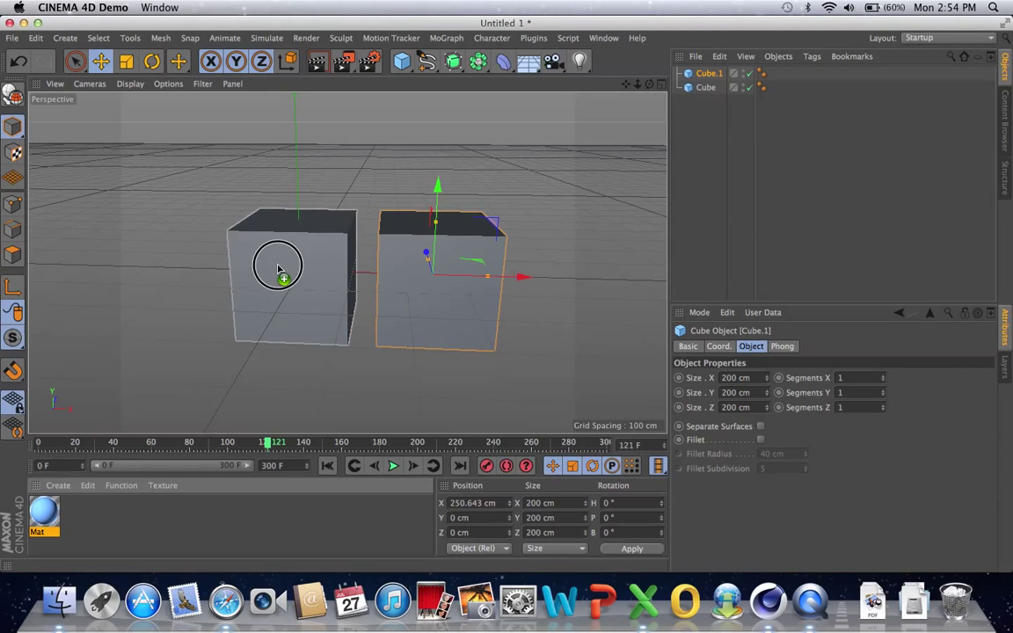
drag(278, 269, 278, 270)
- Create a golden-yellow material with colour RGB 220, 175, 60 and apply it to the offset cube
double_click(31, 514)
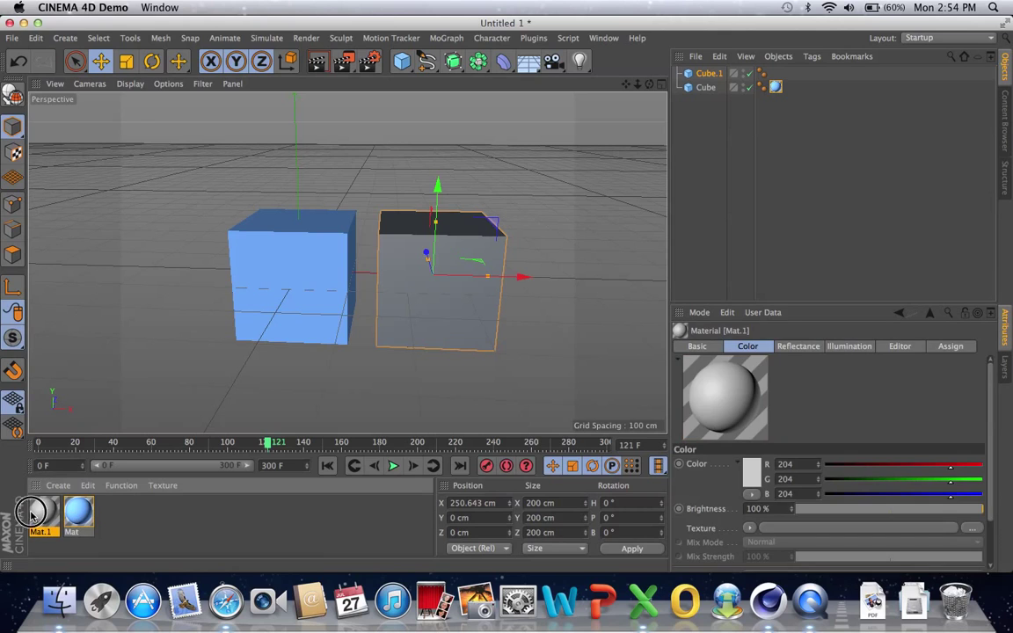
double_click(31, 515)
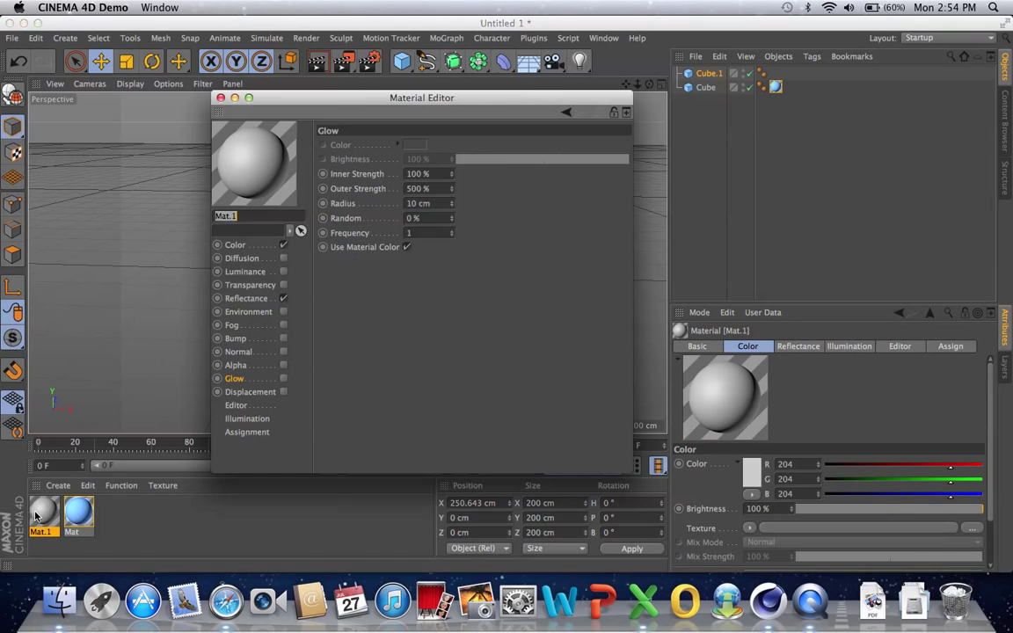
click(238, 246)
click(401, 151)
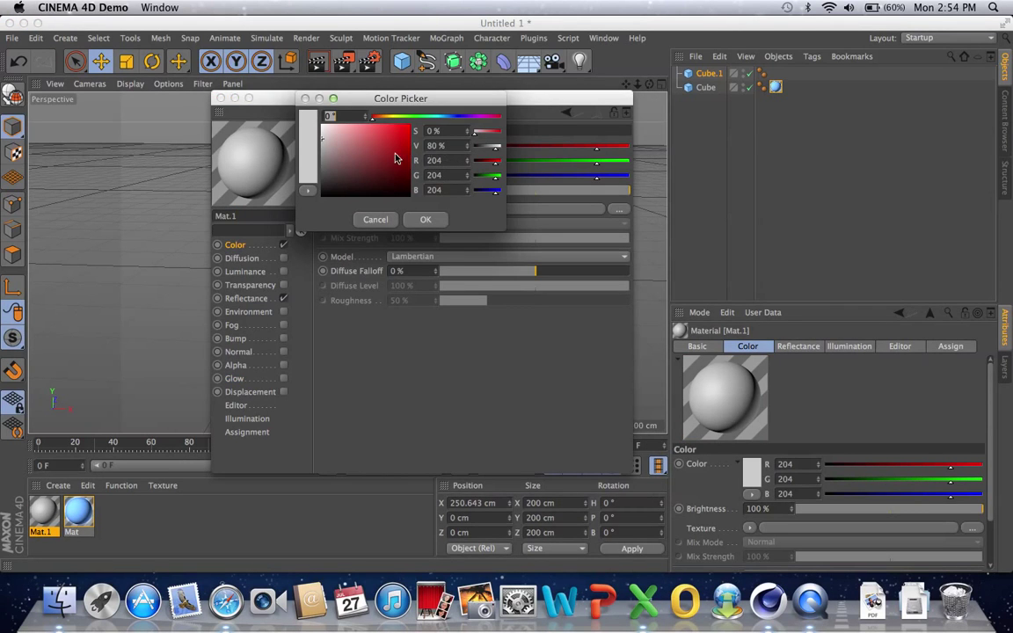
click(387, 116)
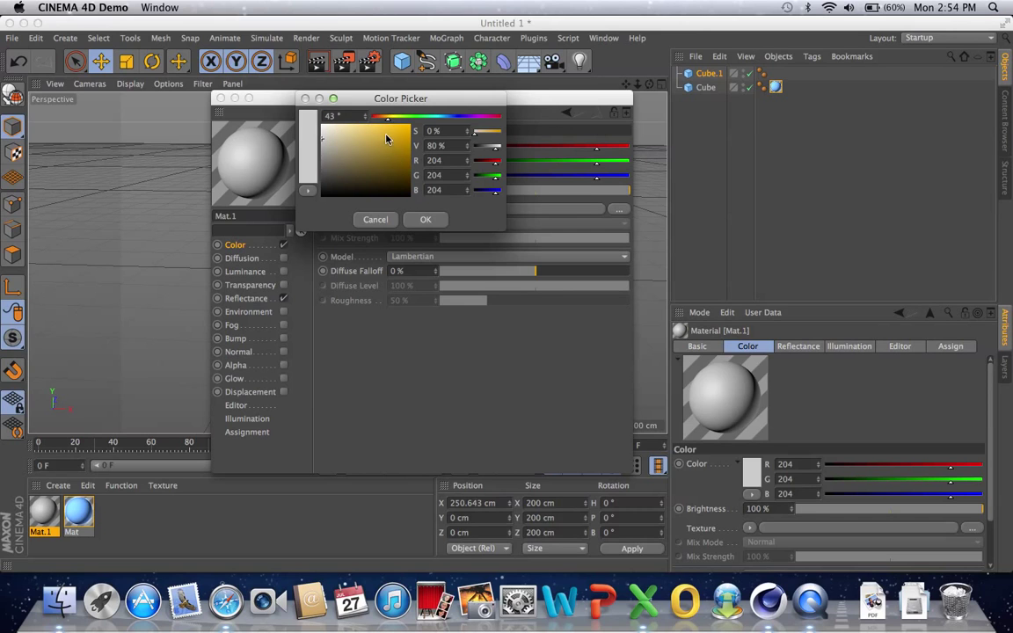
click(388, 134)
click(426, 219)
click(221, 98)
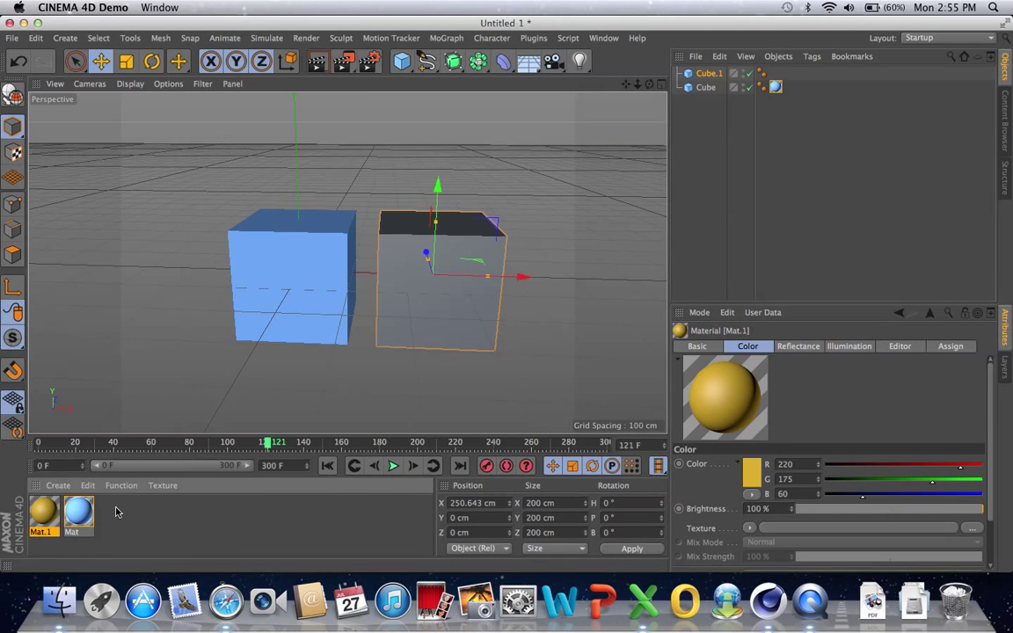
drag(41, 519, 448, 312)
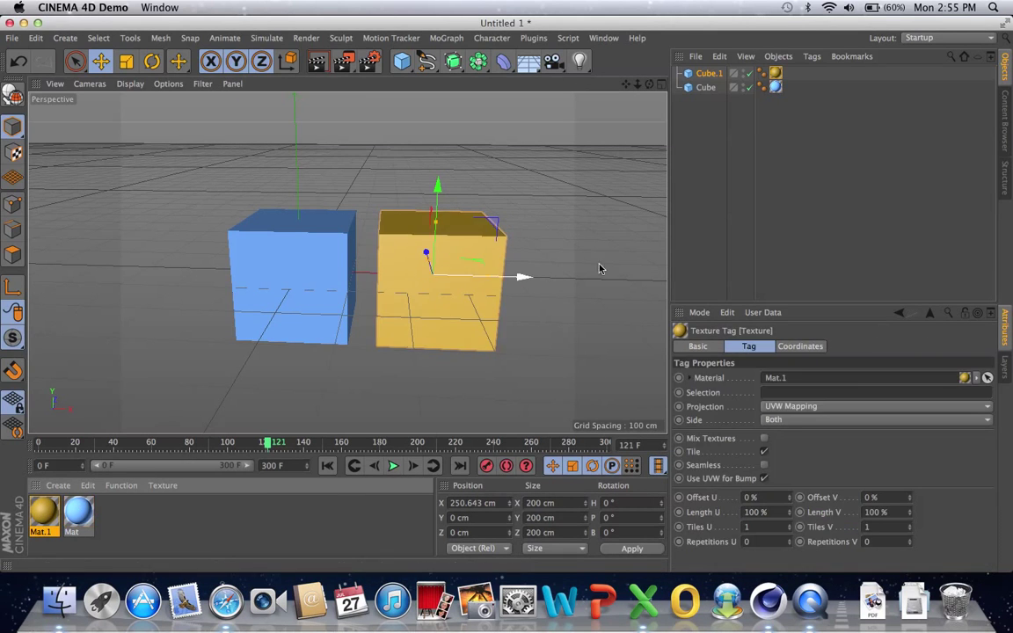
- Move the blue cube to about X 8.8 cm and the yellow cube beside it at about X 210.9 cm
click(331, 283)
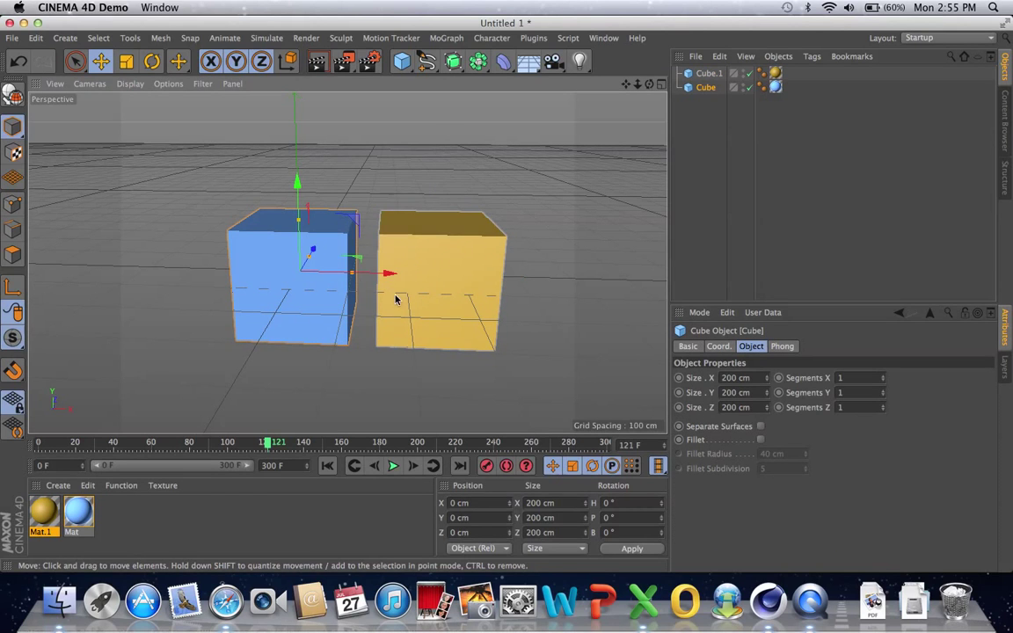
mouse_move(387, 277)
mouse_down()
mouse_move(353, 272)
mouse_move(393, 268)
mouse_up()
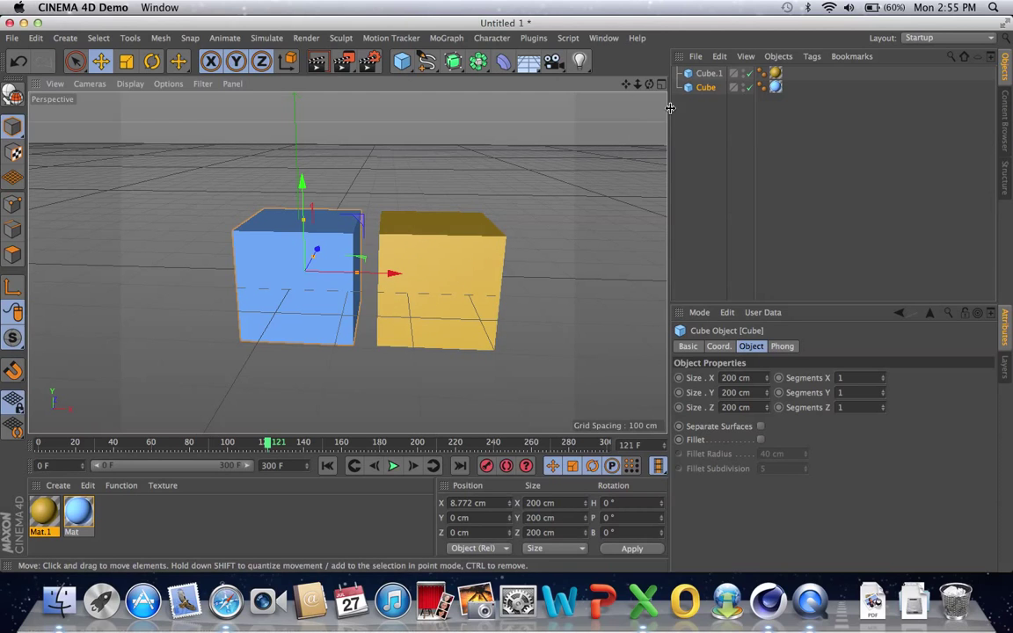
click(492, 260)
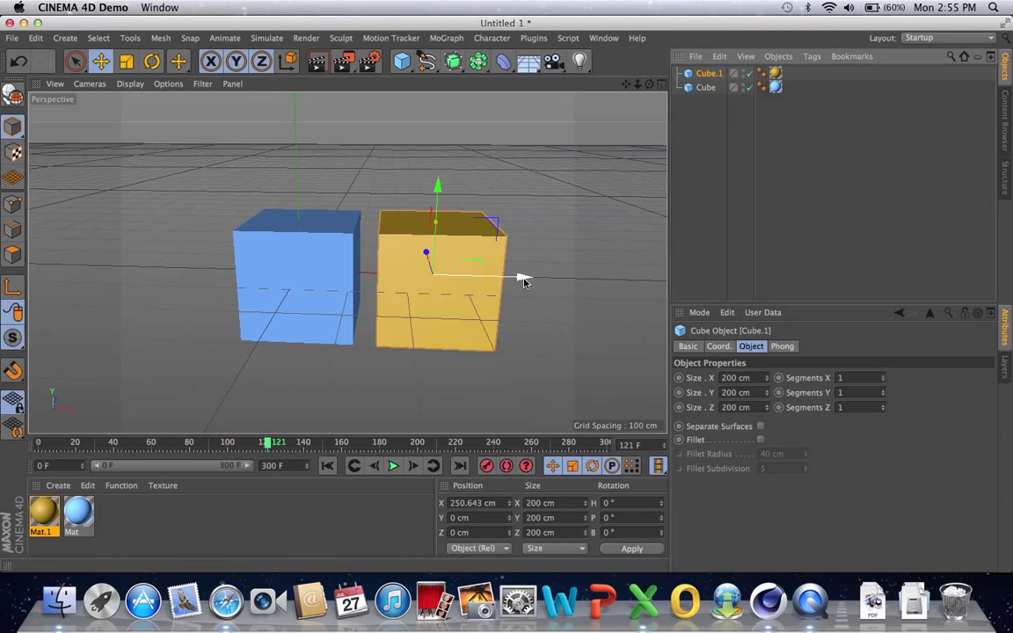
drag(524, 278, 503, 284)
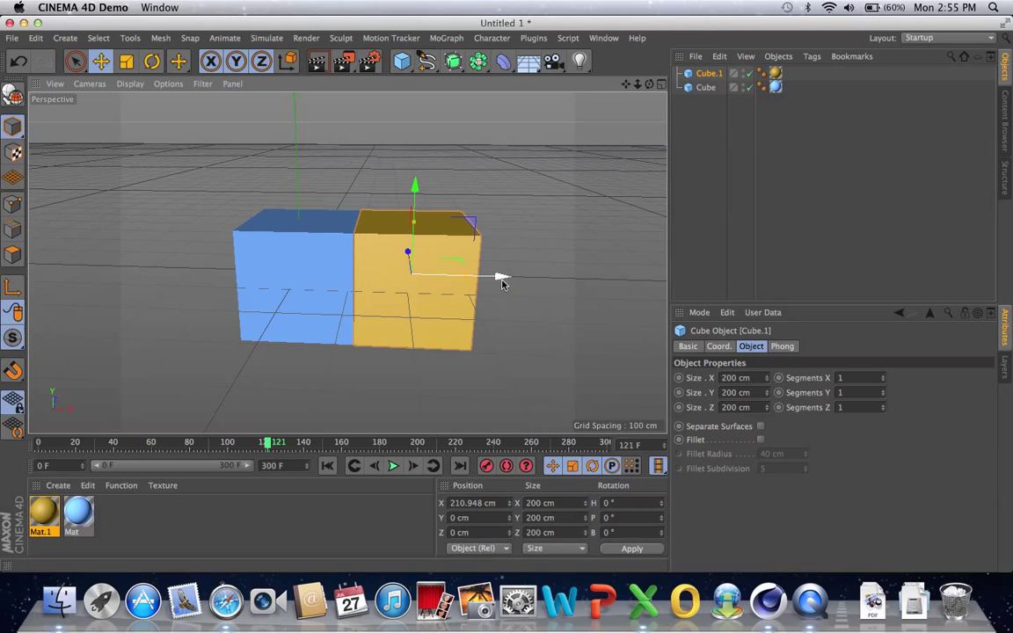
- Return the timeline to frame 0 and set the animation's length to 90 frames
drag(267, 441, 10, 447)
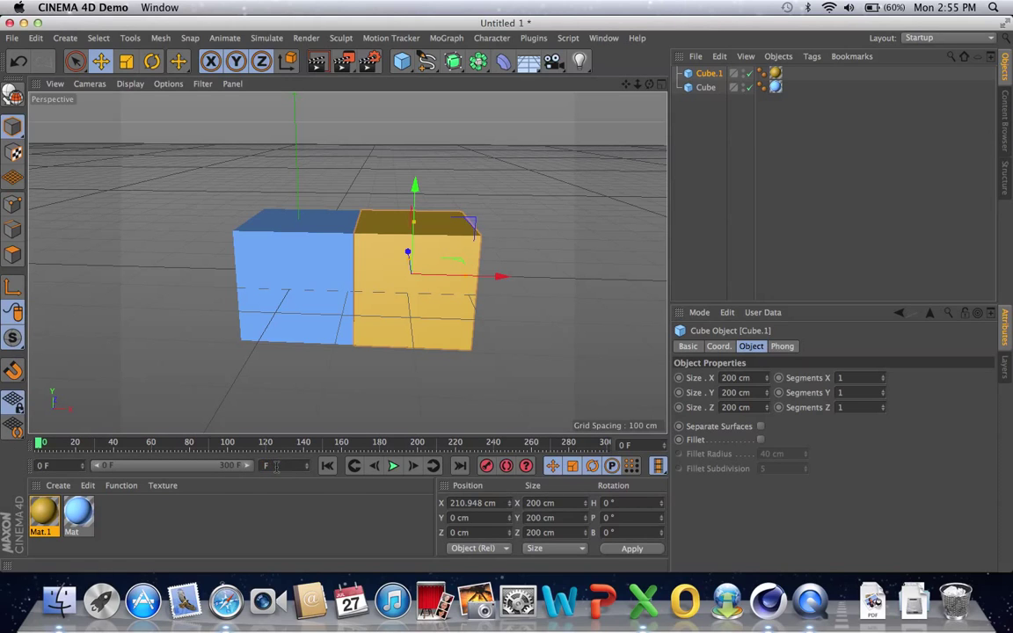
click(276, 468)
text(90)
key(Return)
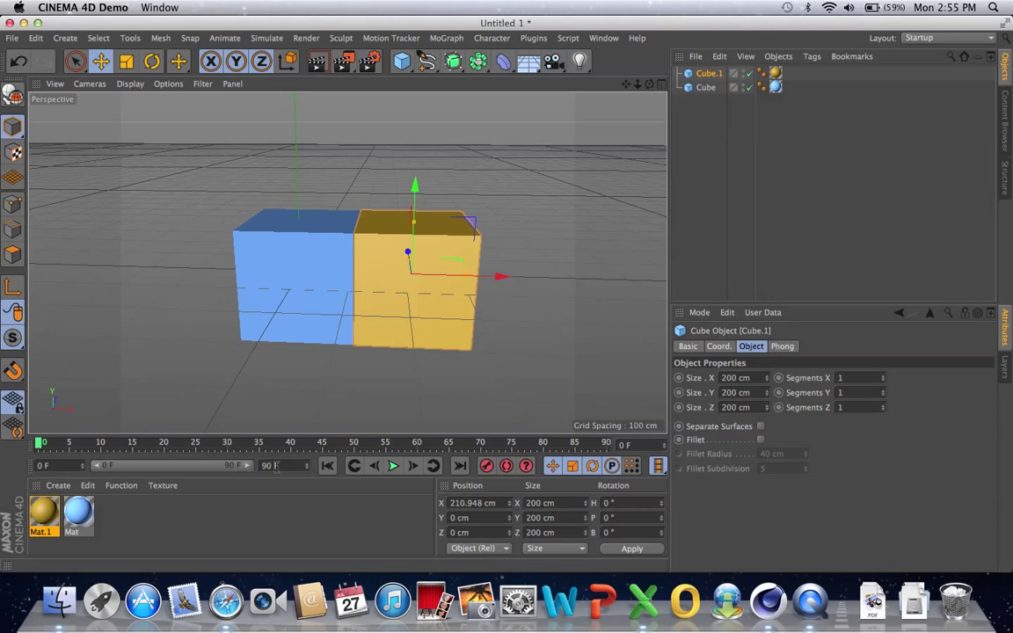
- Record position keyframes for the blue cube on frame 0 and at about X -159.6 cm on frame 30
click(310, 282)
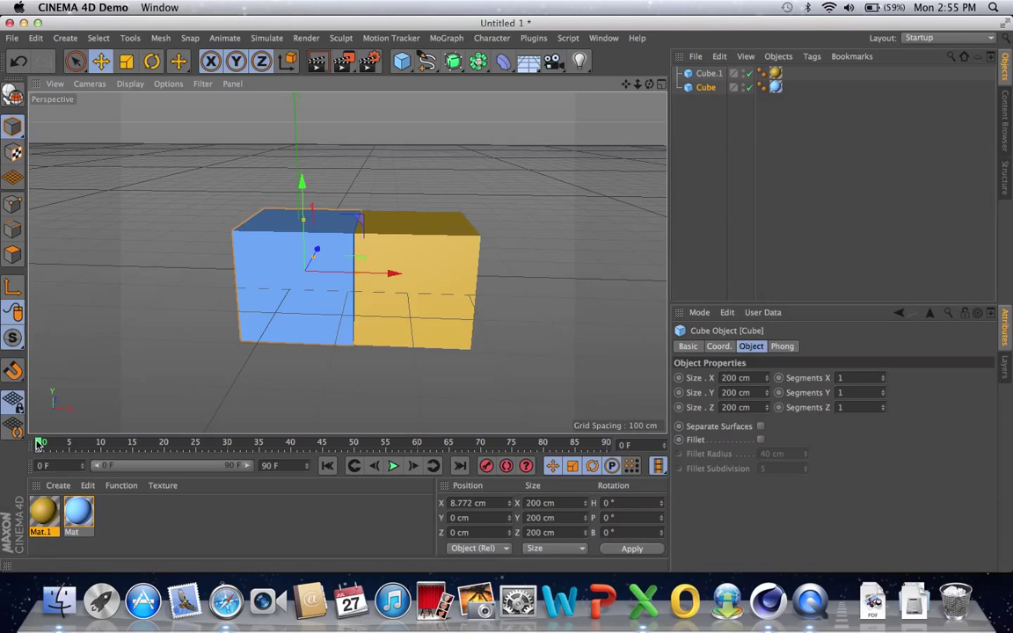
drag(39, 444, 232, 443)
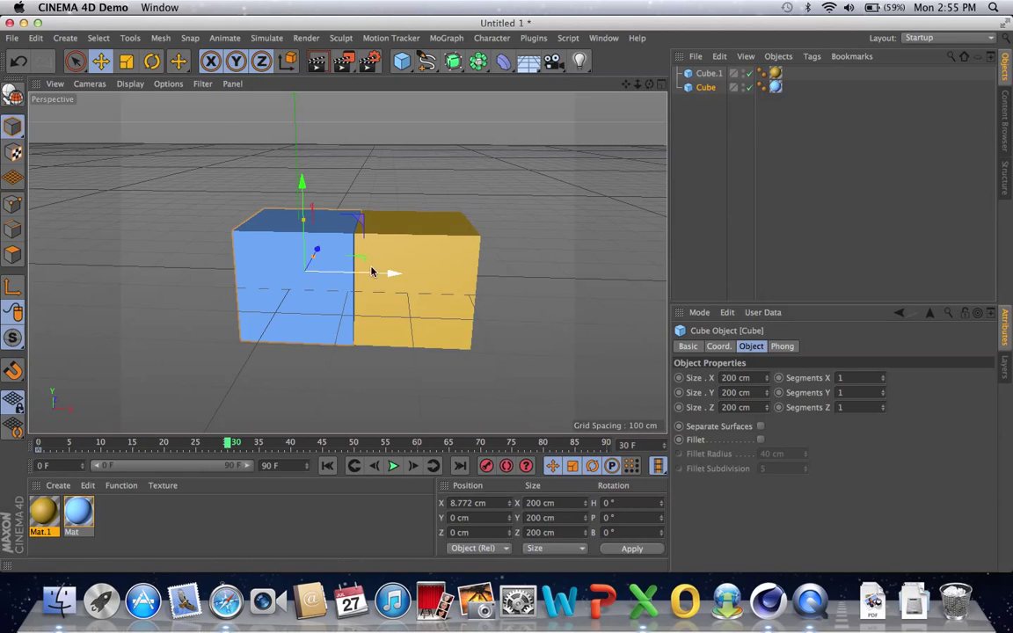
drag(389, 270, 308, 269)
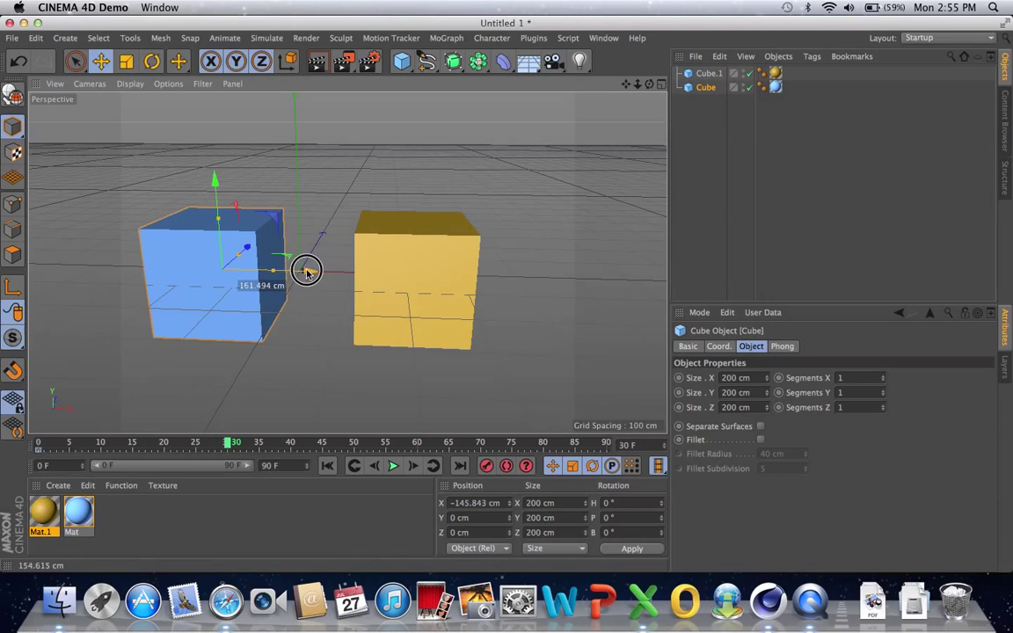
click(488, 467)
- Keyframe the blue cube raised to about Y 143.5 cm on frame 60 and moved to about X 10.8 cm on frame 90
drag(233, 444, 418, 444)
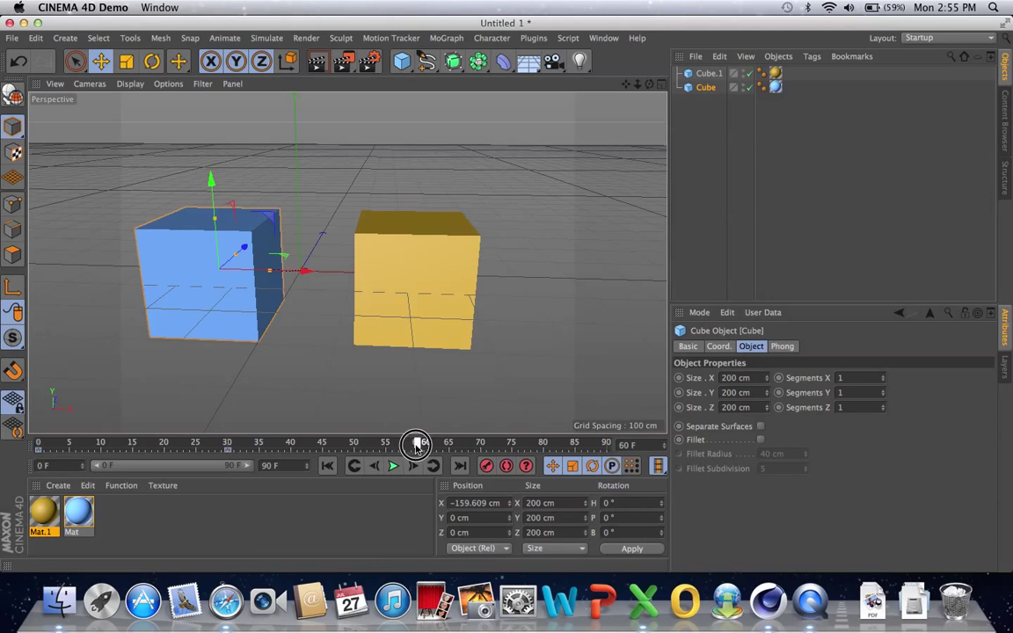
drag(212, 180, 219, 101)
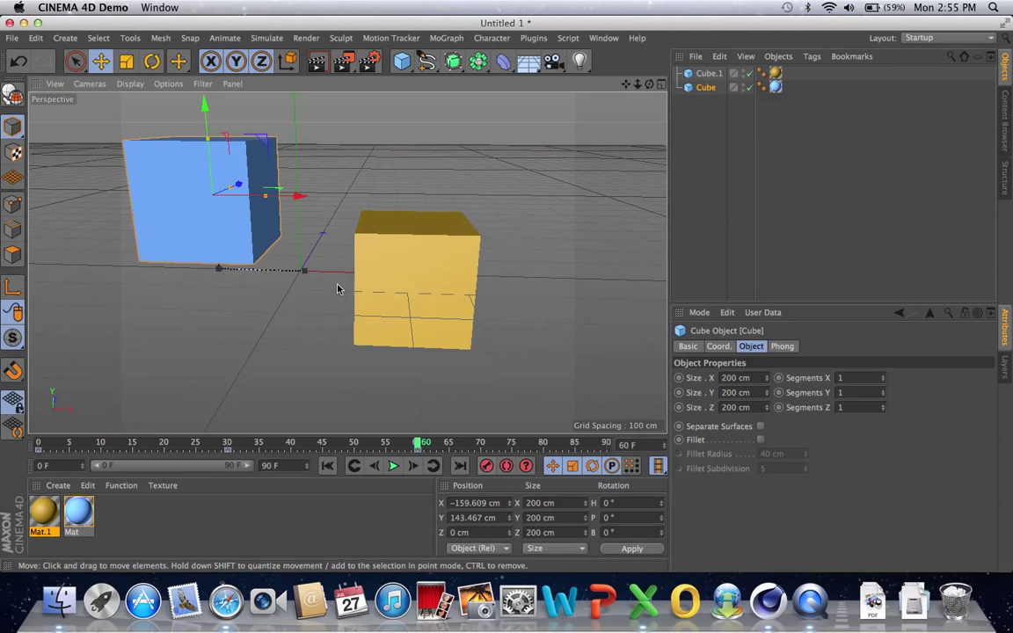
click(607, 445)
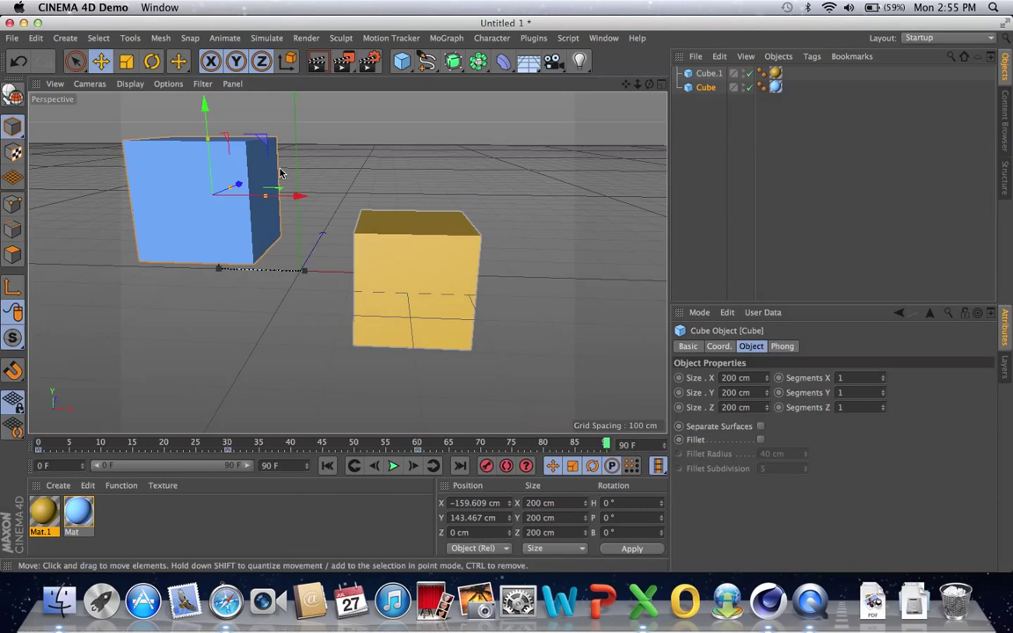
drag(294, 194, 388, 190)
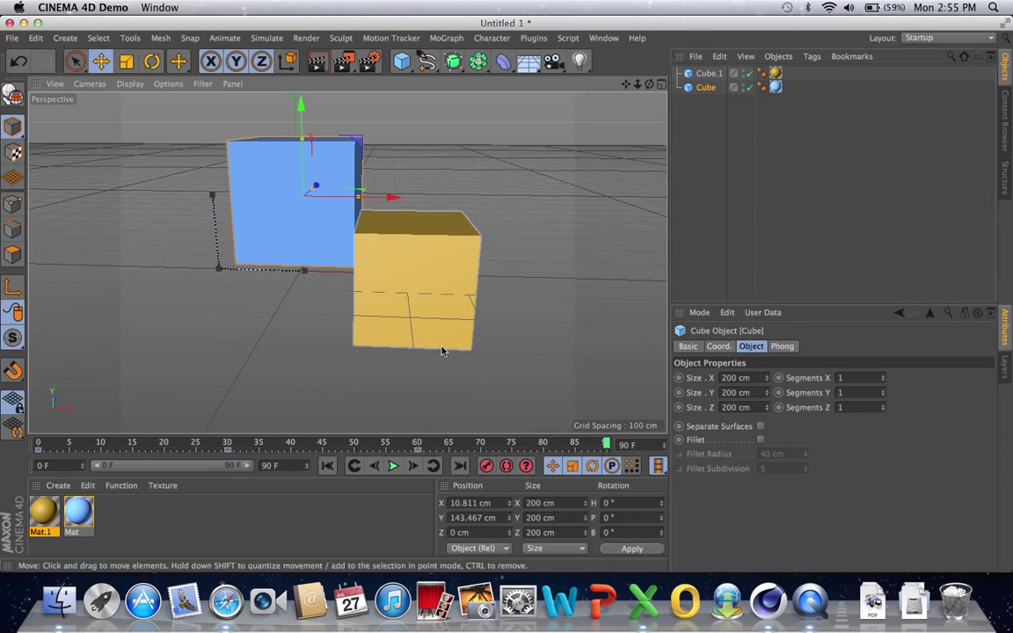
click(487, 467)
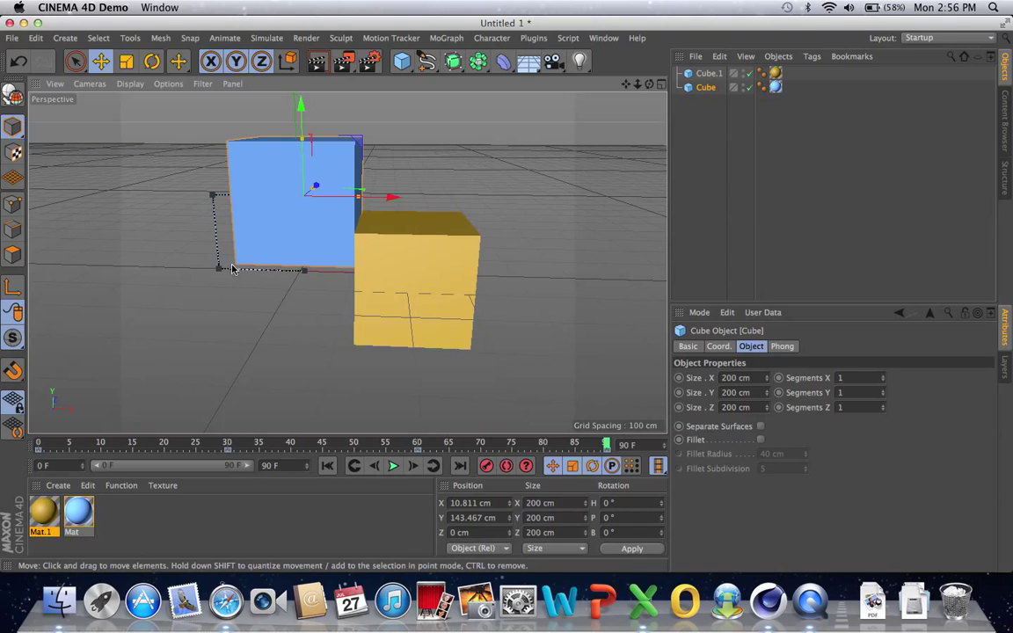
- Select the yellow cube and bring the timeline back to frame 0
click(403, 278)
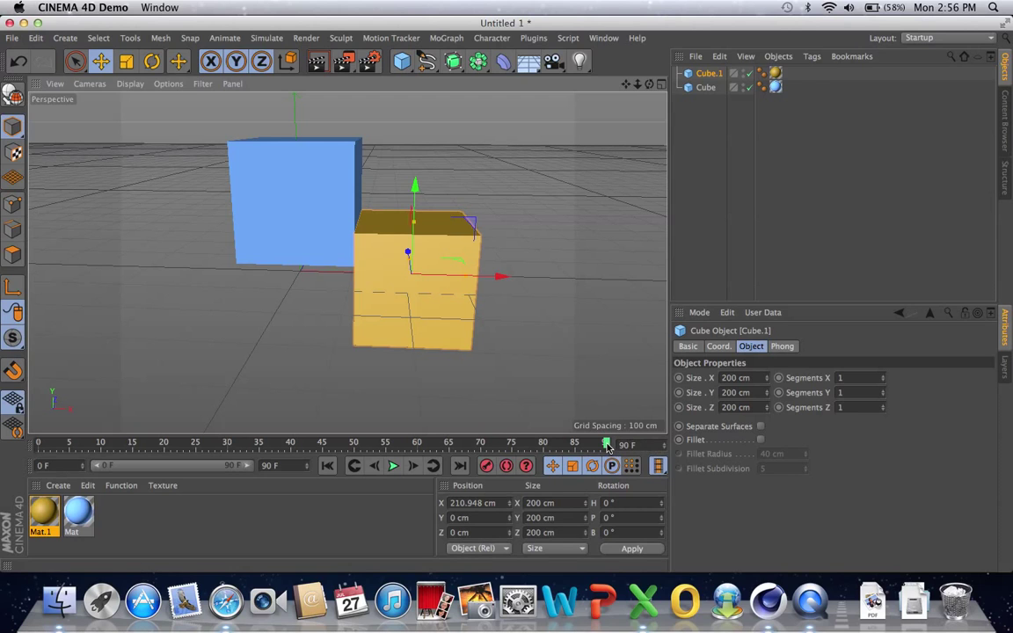
drag(607, 447, 27, 442)
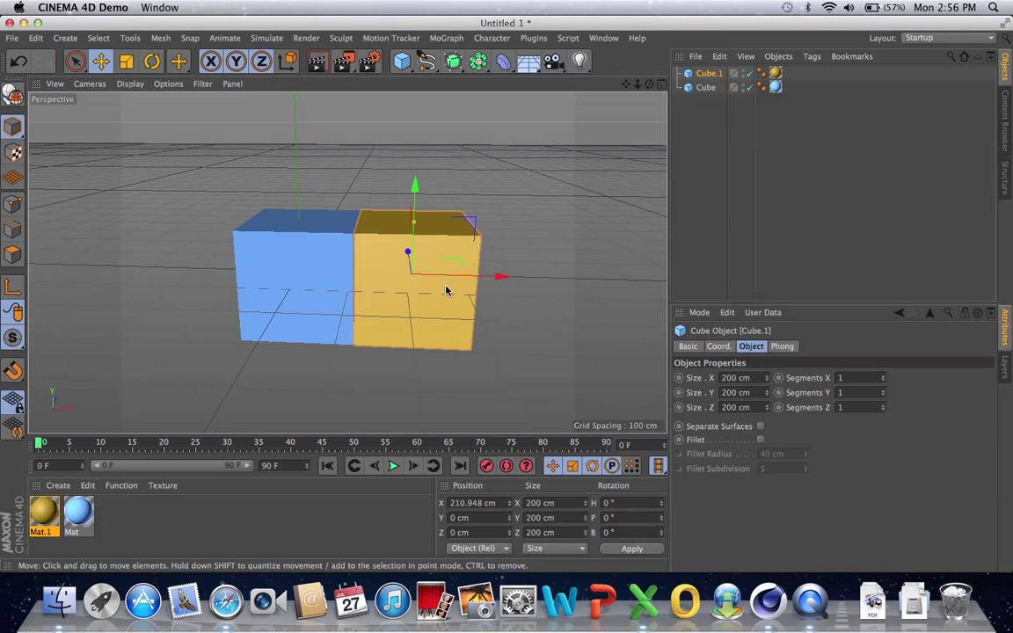
click(40, 443)
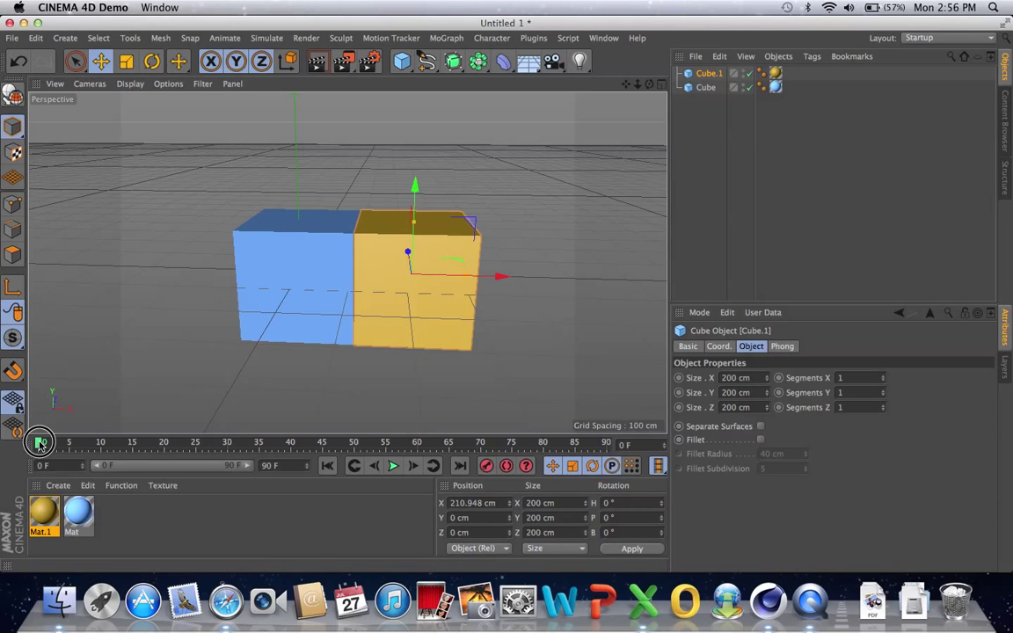
drag(40, 442, 79, 444)
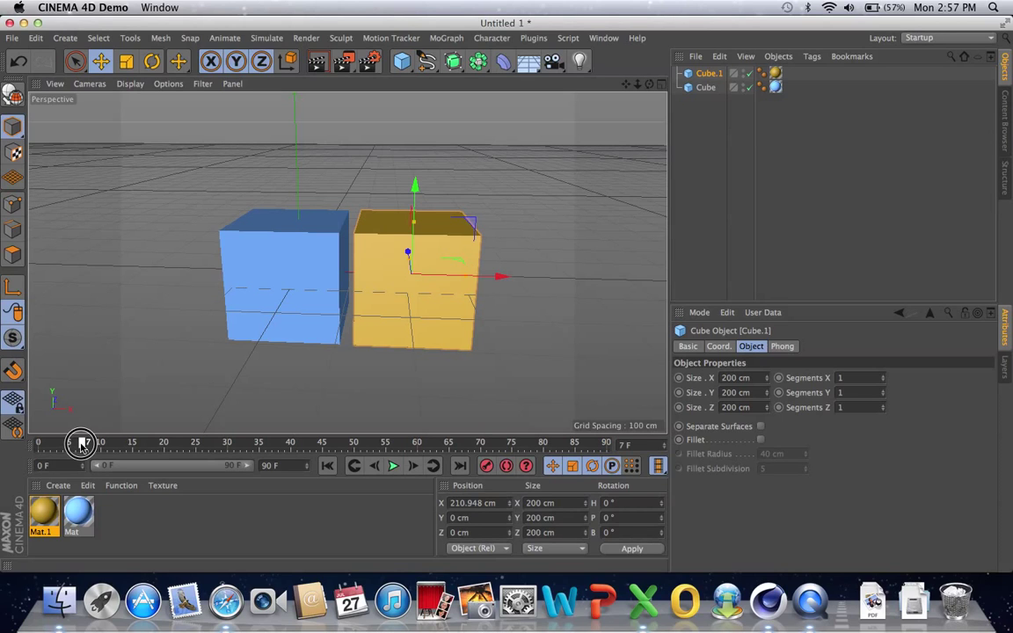
drag(80, 444, 35, 405)
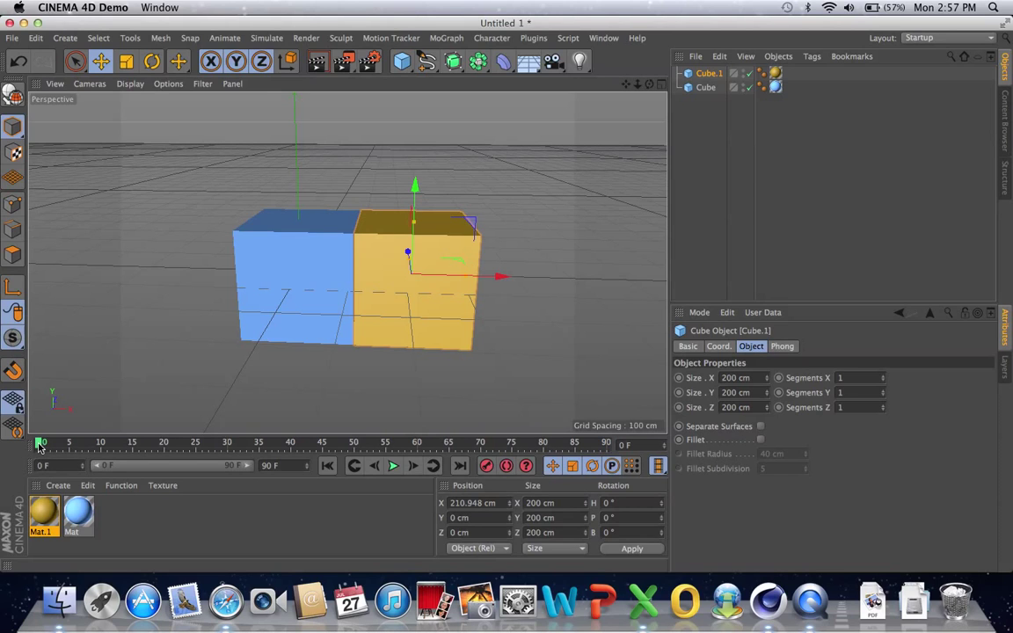
drag(39, 446, 137, 446)
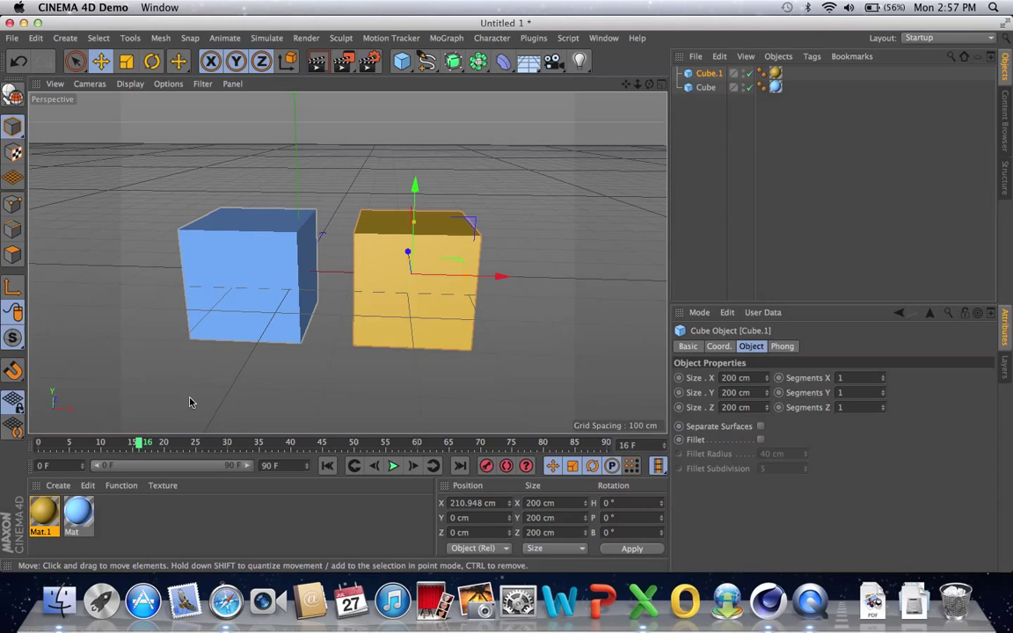
drag(138, 444, 28, 441)
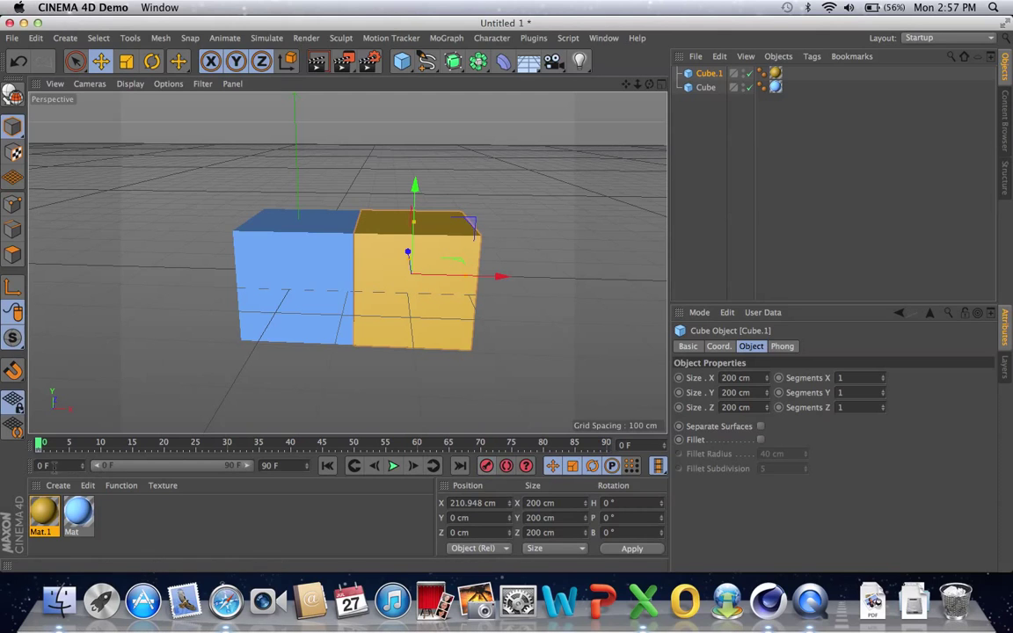
- Record yellow cube position keyframes on frame 0, at about X 350.4 cm on frame 30 and raised to about Y 149.4 cm on frame 60
drag(40, 444, 234, 443)
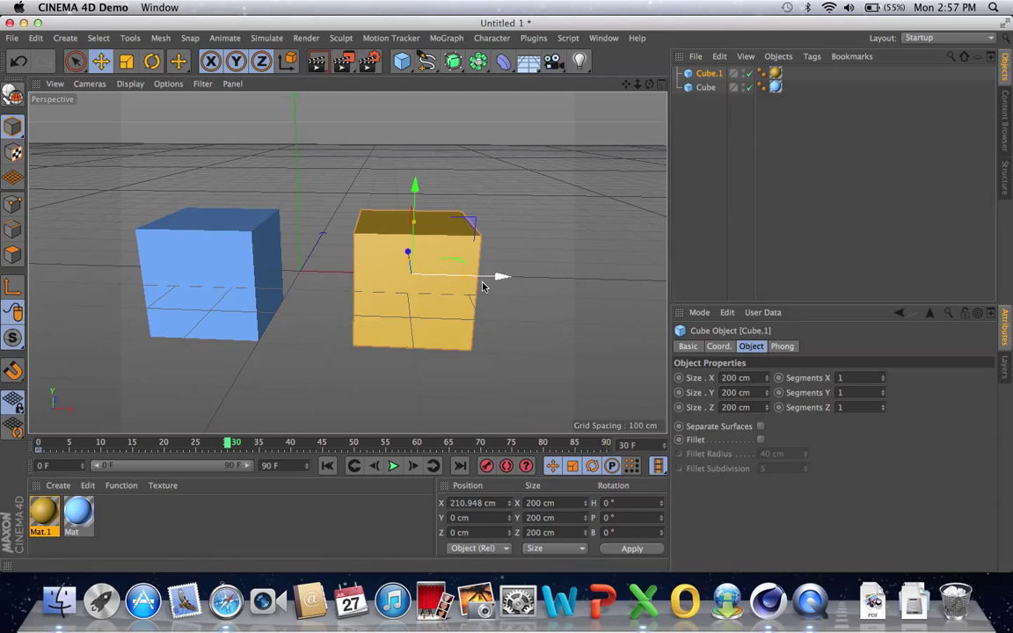
drag(492, 276, 576, 275)
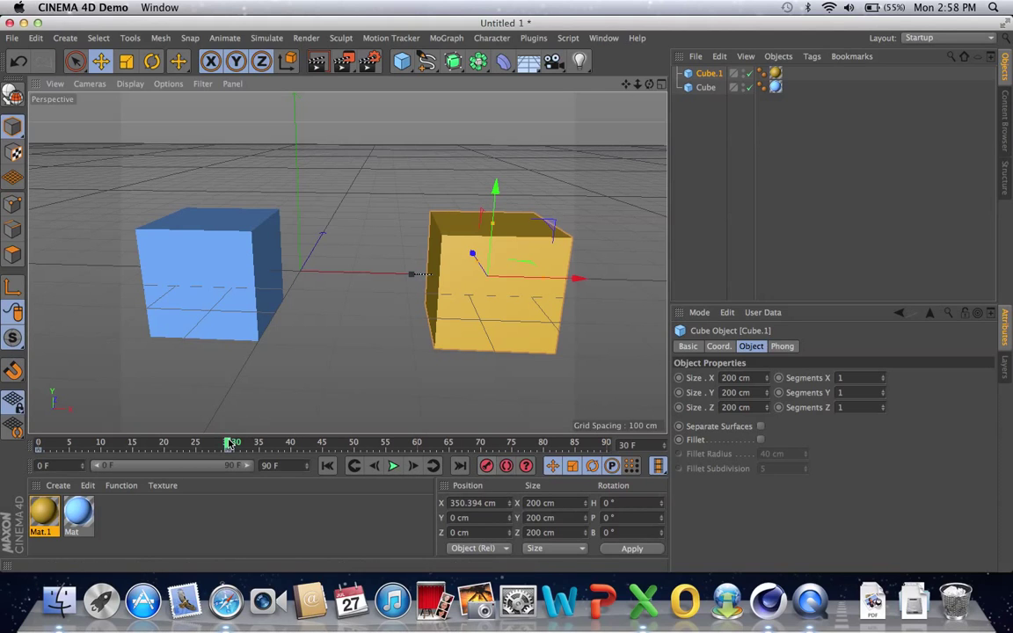
drag(247, 443, 420, 442)
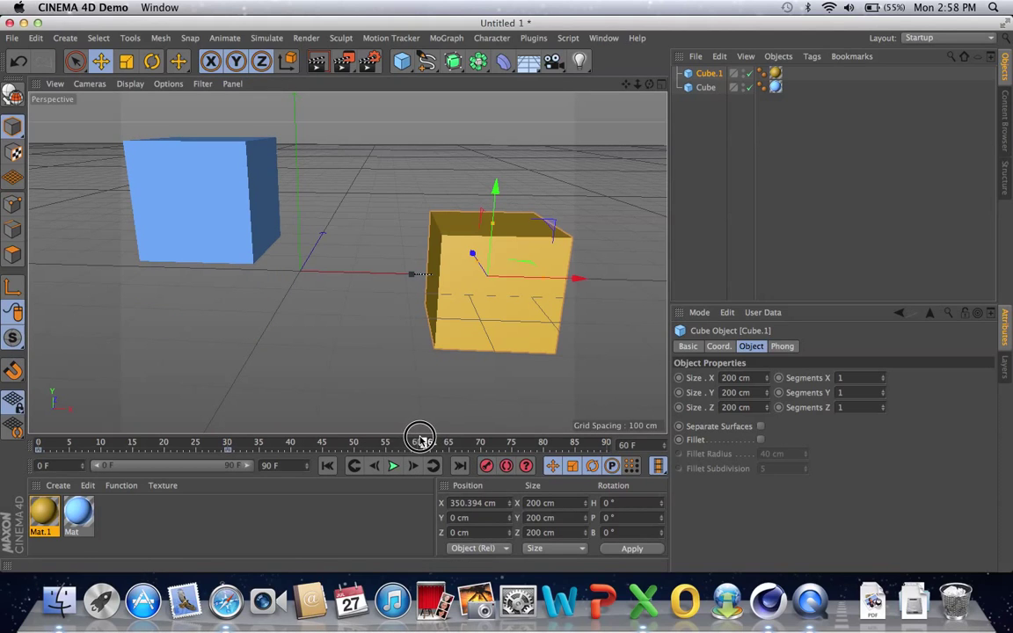
drag(495, 189, 507, 117)
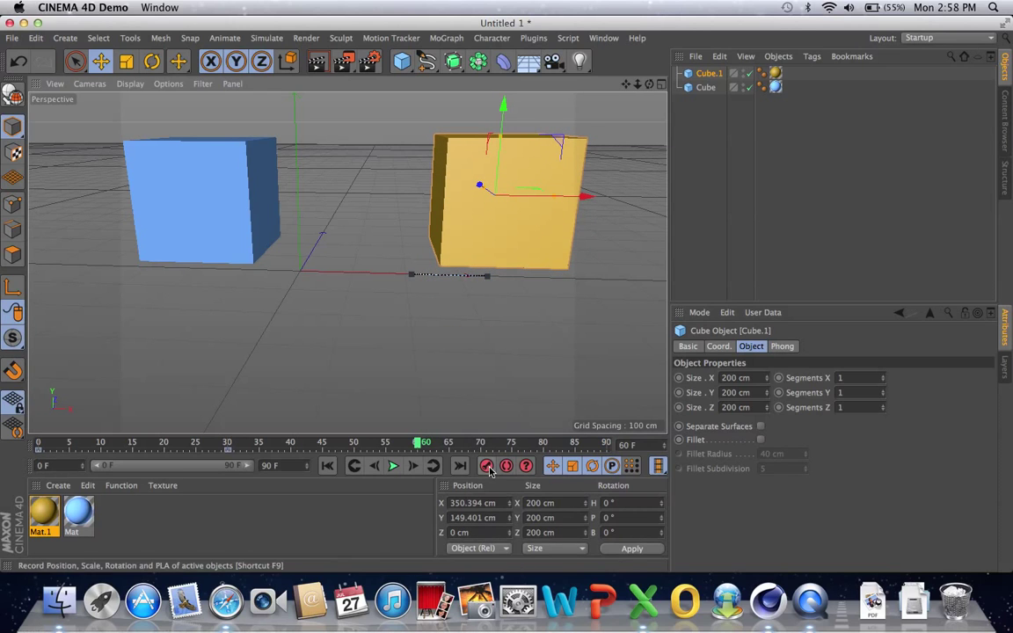
- Keyframe the yellow cube on frame 90 beside the blue cube, at about X 212.3 cm, Y 143.2 cm
drag(423, 443, 607, 442)
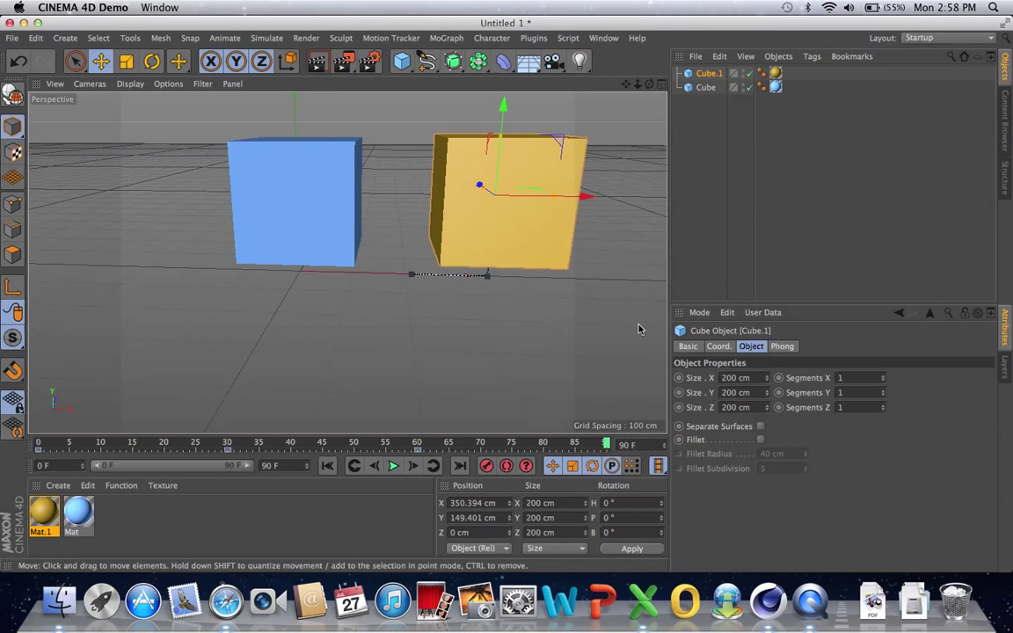
drag(590, 201, 503, 199)
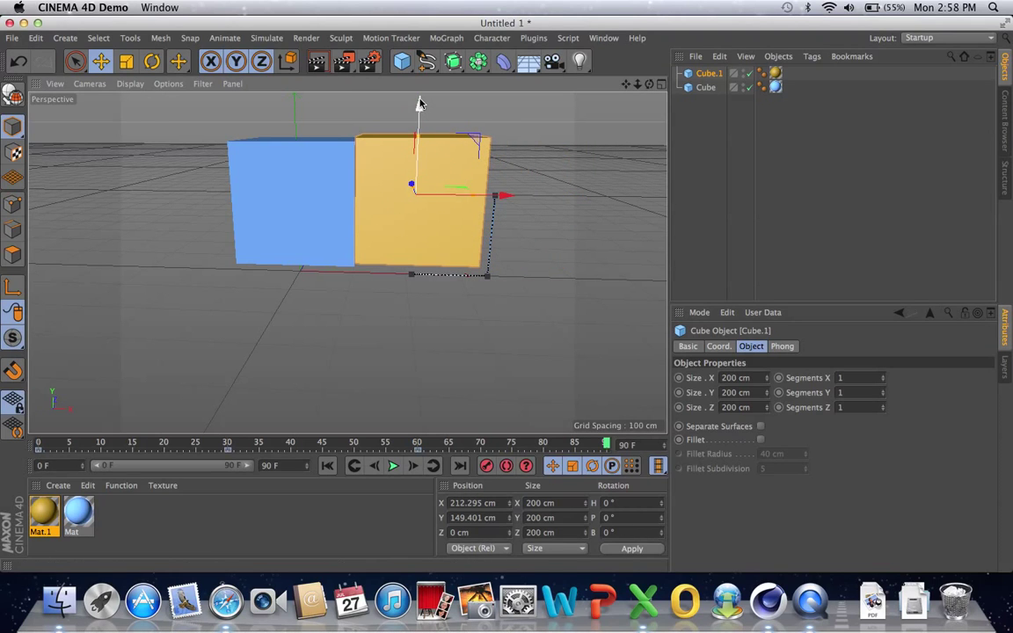
drag(418, 102, 418, 102)
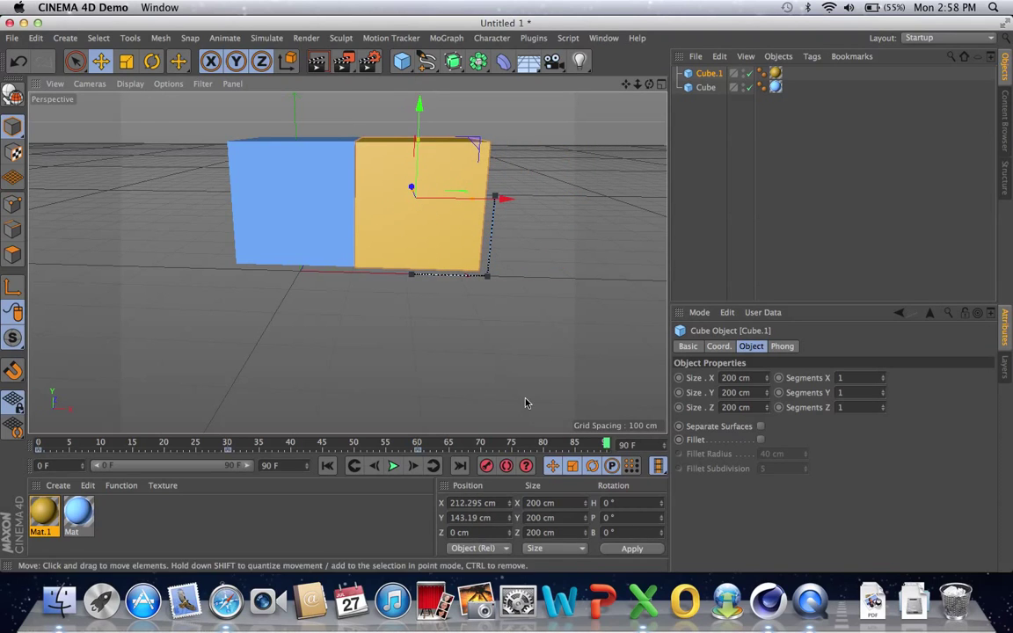
- Play back the animation of both cubes and stop it
click(393, 467)
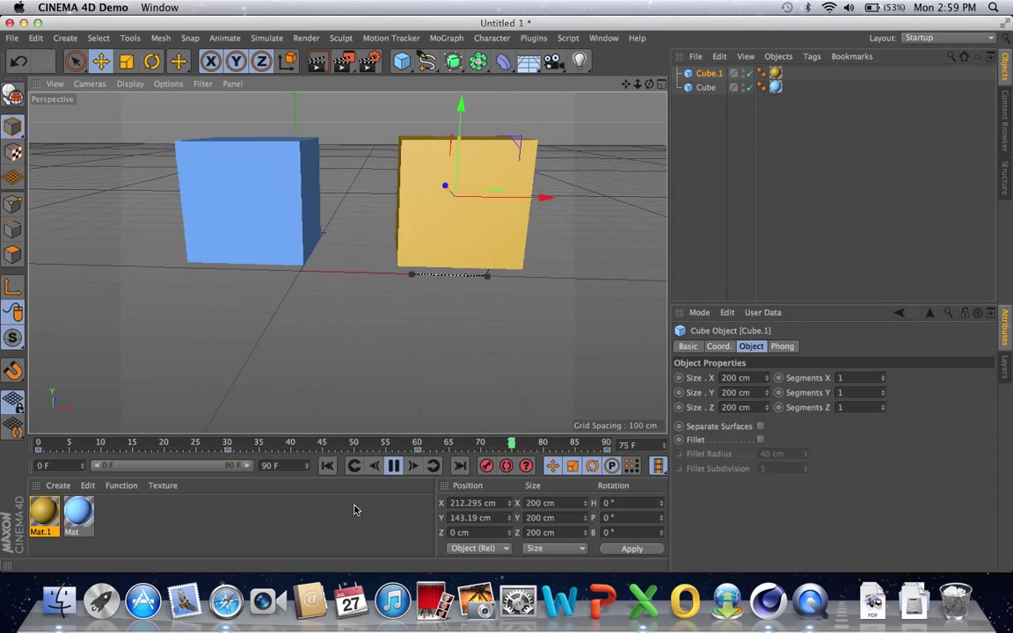
click(396, 473)
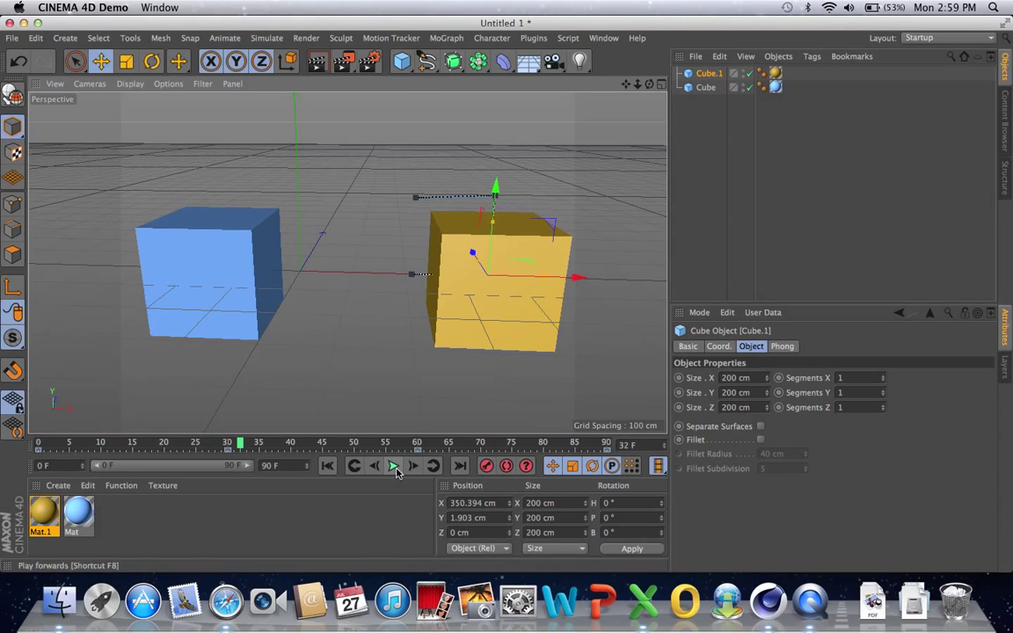
- Delete both animated cubes from the scene
key(Delete)
click(704, 76)
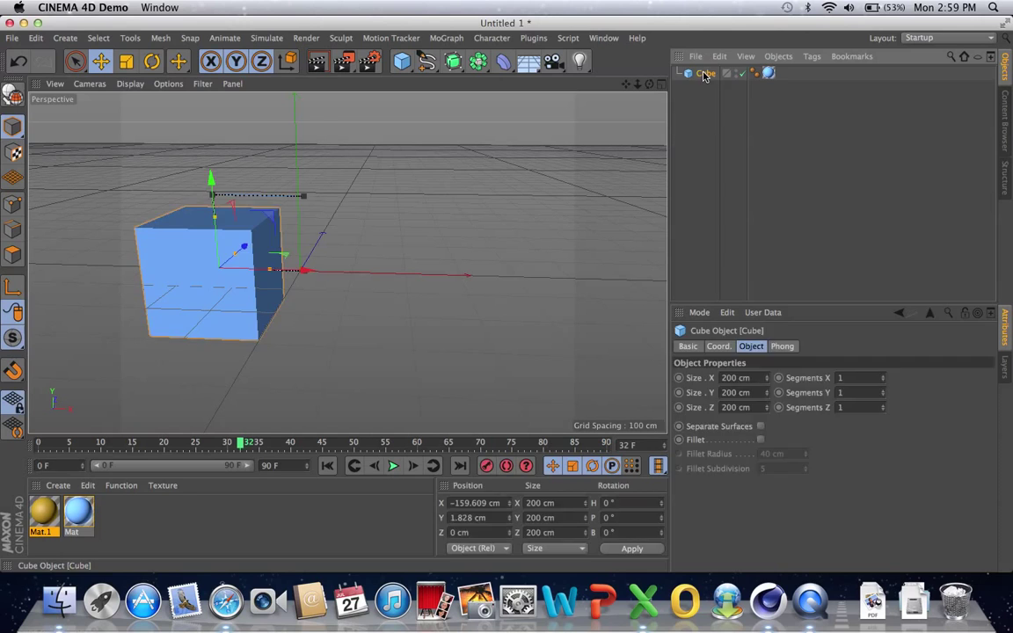
key(Delete)
- Add a new cube with the yellow Mat.1 material and move it to about X -103.6 cm, Y 130.7 cm
drag(401, 63, 511, 80)
drag(48, 517, 294, 295)
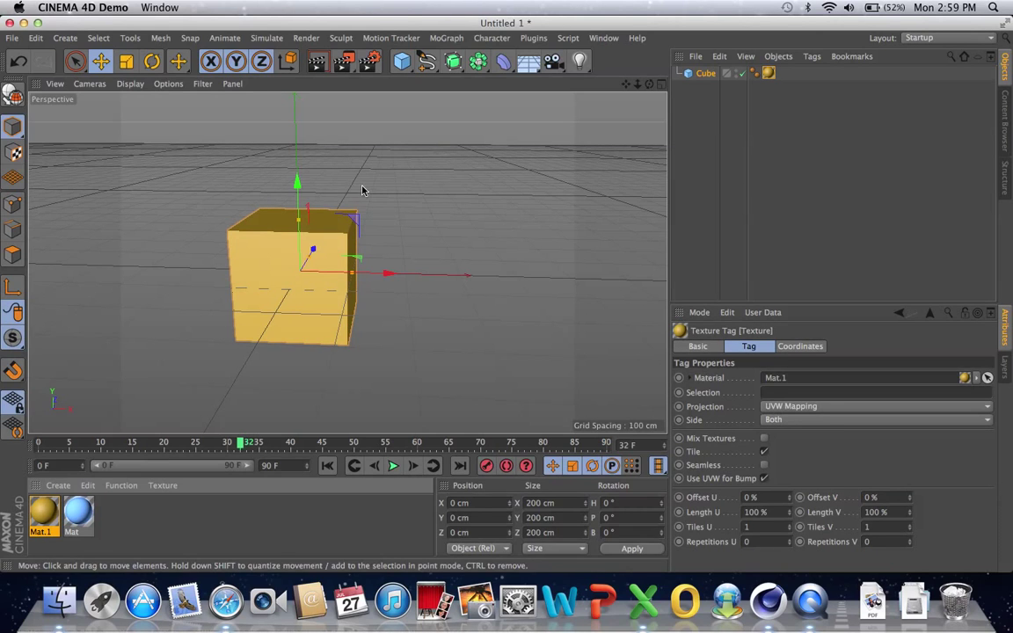
drag(296, 178, 294, 107)
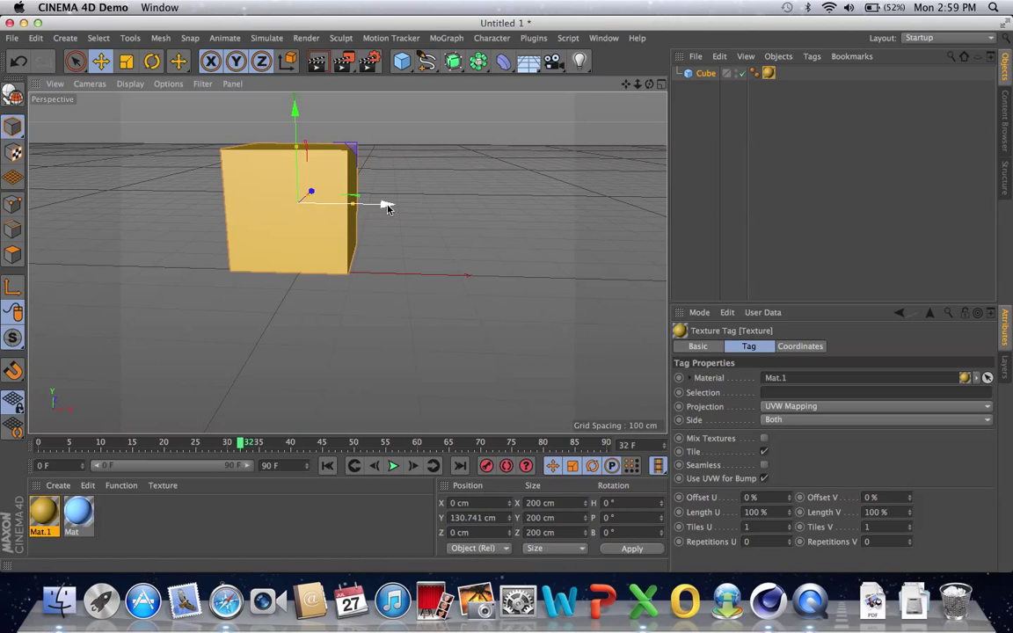
drag(387, 207, 330, 205)
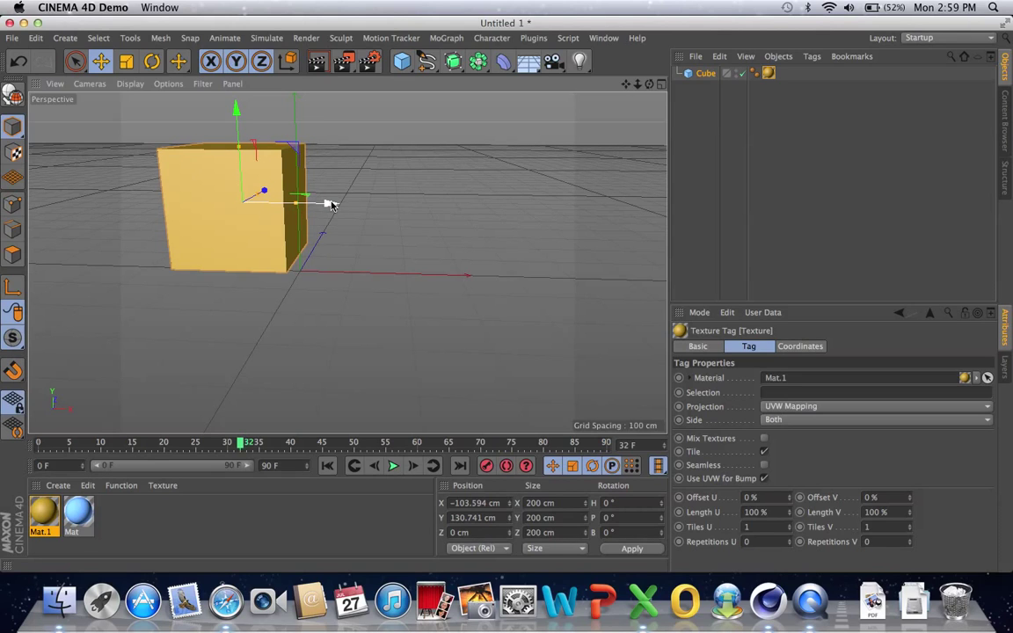
- Switch the editing mode from Model to Object so that scaling can be animated
click(15, 129)
drag(20, 132, 70, 176)
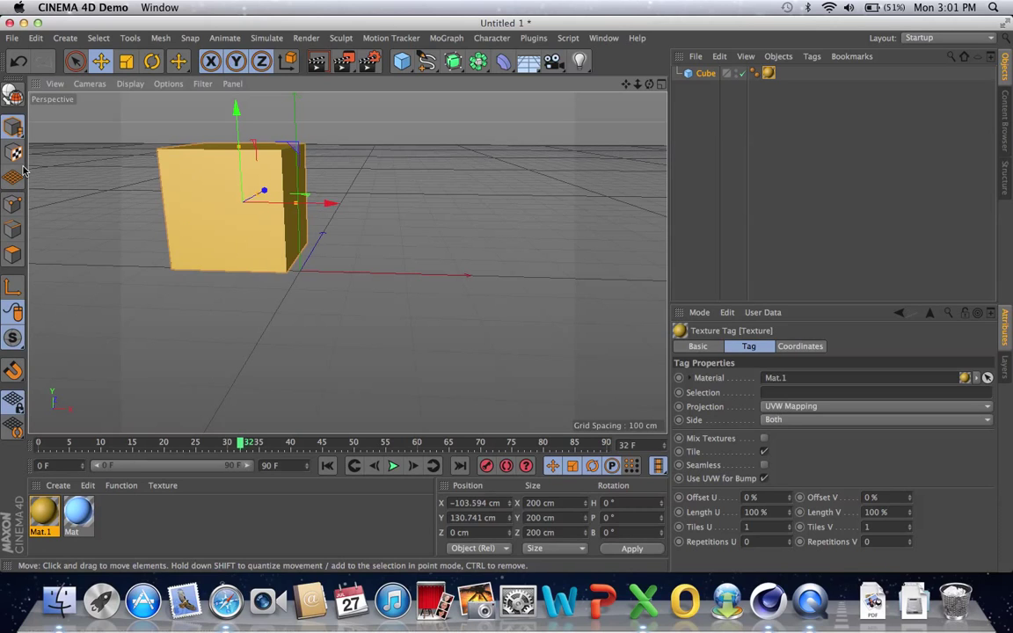
click(16, 128)
click(54, 145)
click(13, 127)
drag(13, 128, 64, 174)
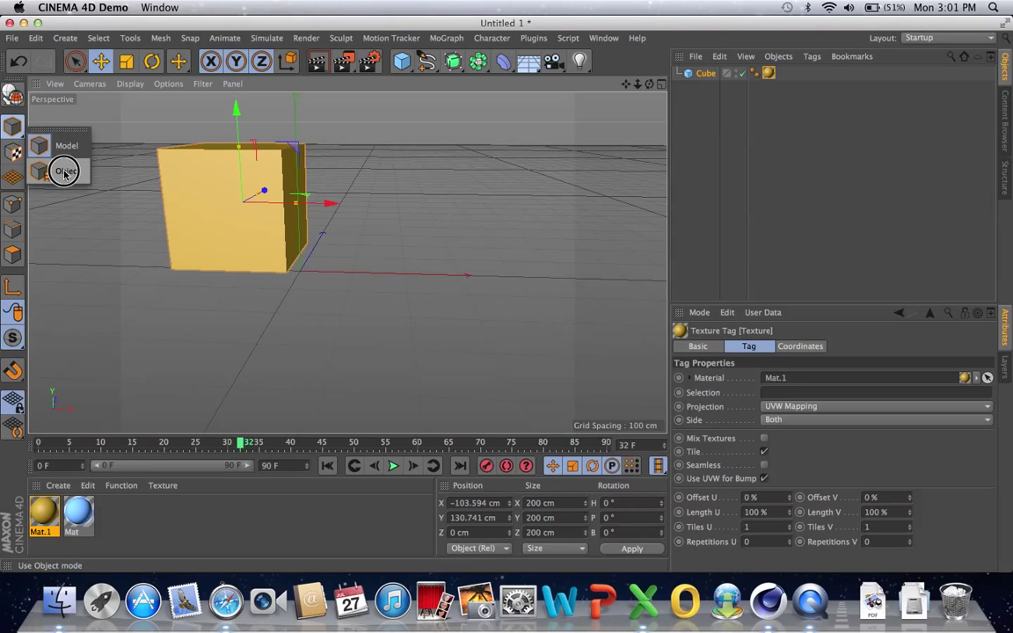
drag(65, 173, 63, 171)
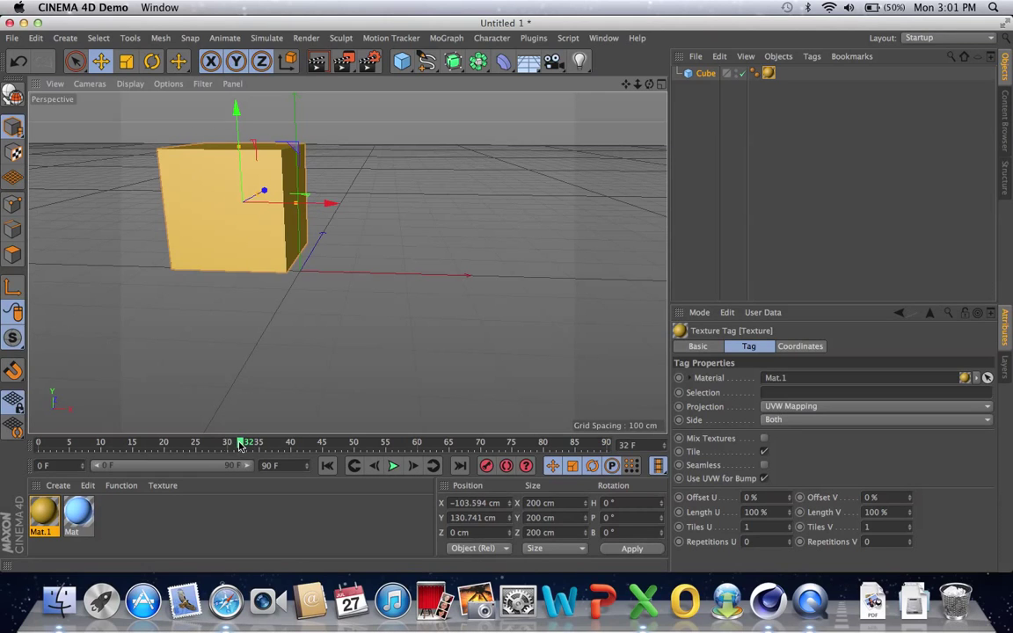
- Turn on autokeying at frame 0 and move the cube to about X 229.4 cm on frame 30
drag(212, 443, 18, 401)
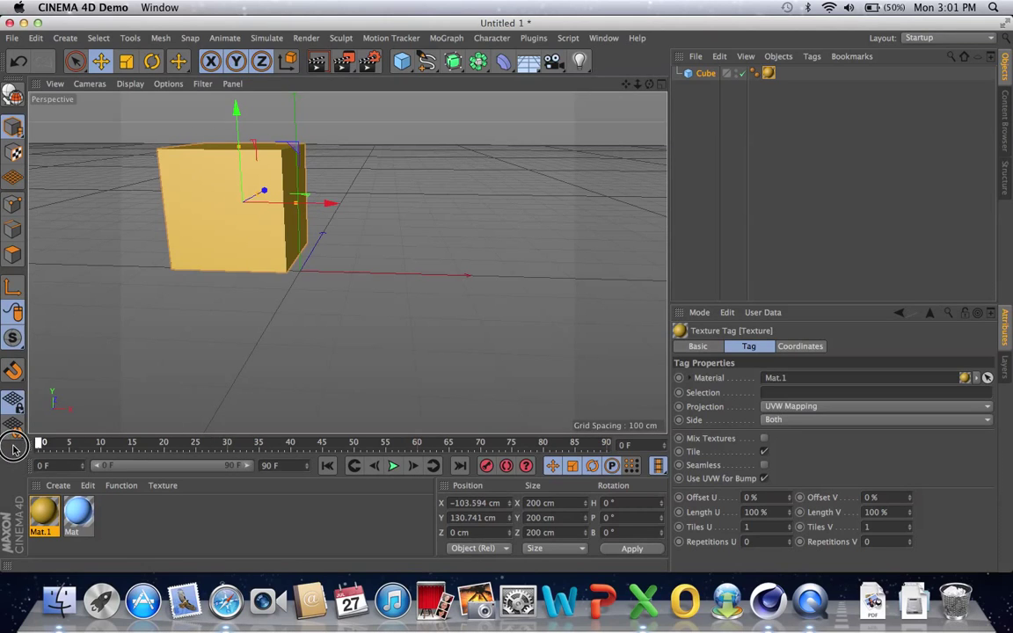
click(506, 466)
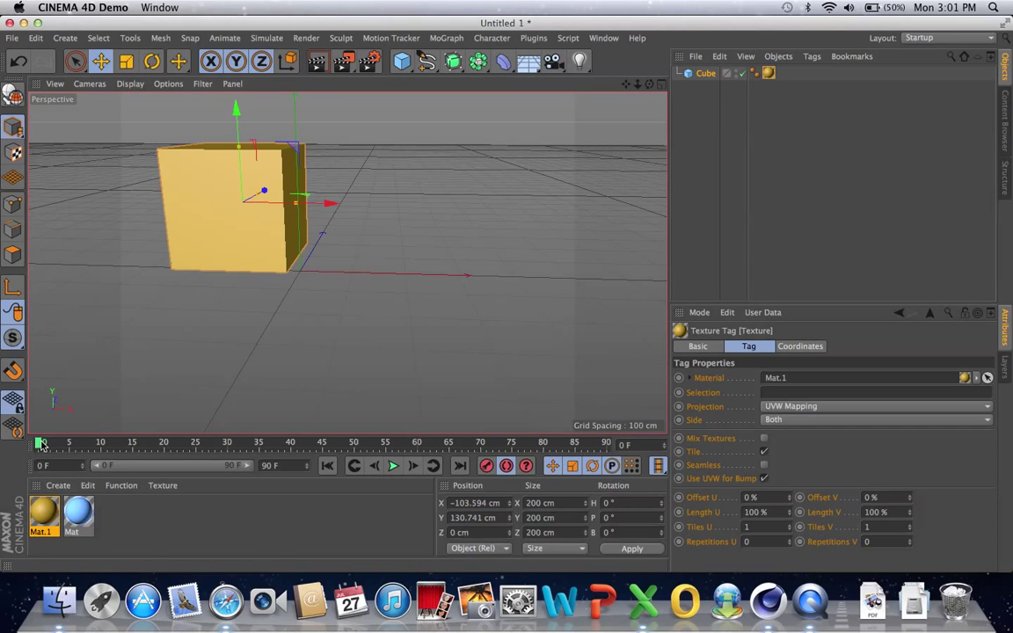
drag(40, 443, 232, 443)
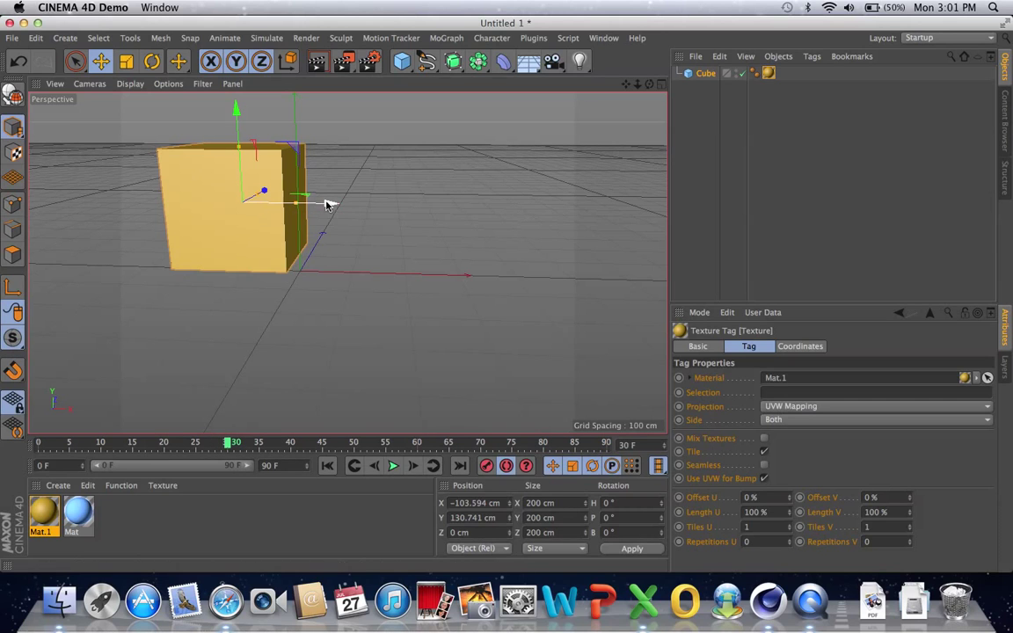
drag(328, 203, 538, 203)
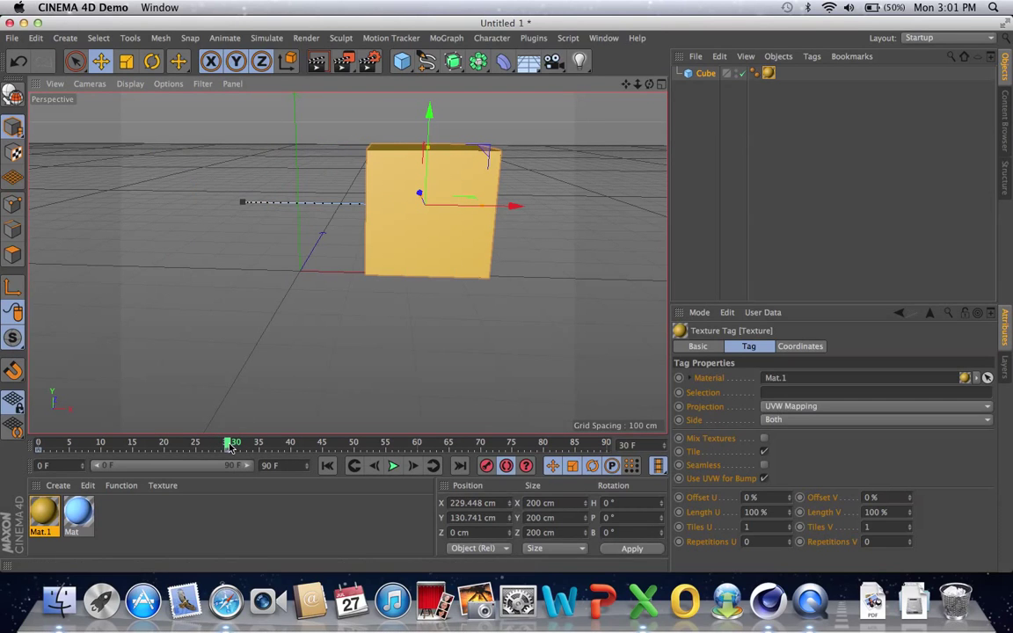
- On frame 60, lower the cube to about Y -85.5 cm and scale it to about 259.3 × 222.4 × 283.7 cm
drag(227, 443, 418, 442)
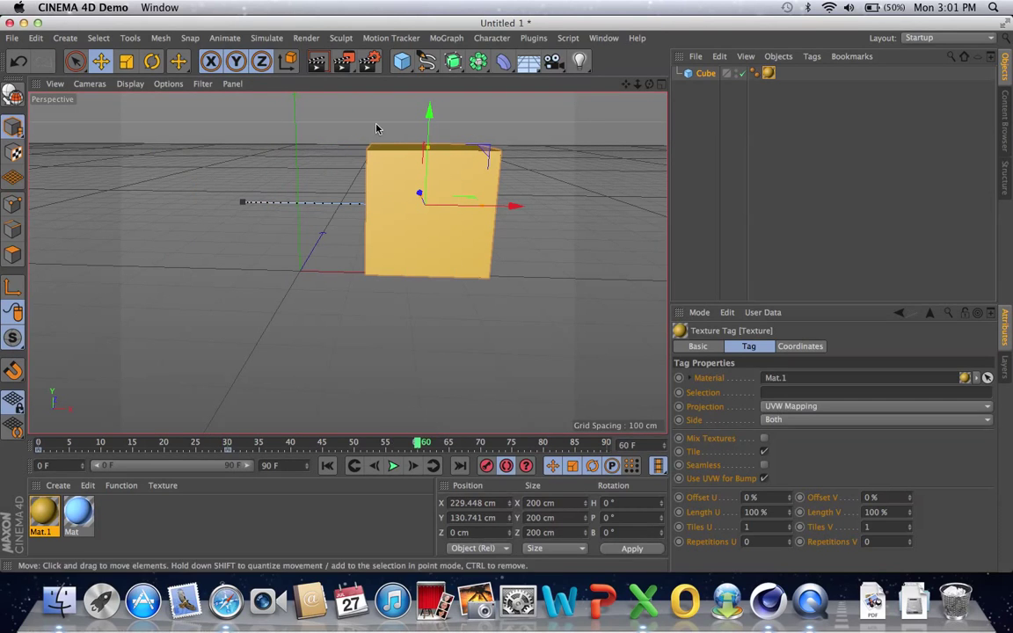
drag(430, 118, 422, 230)
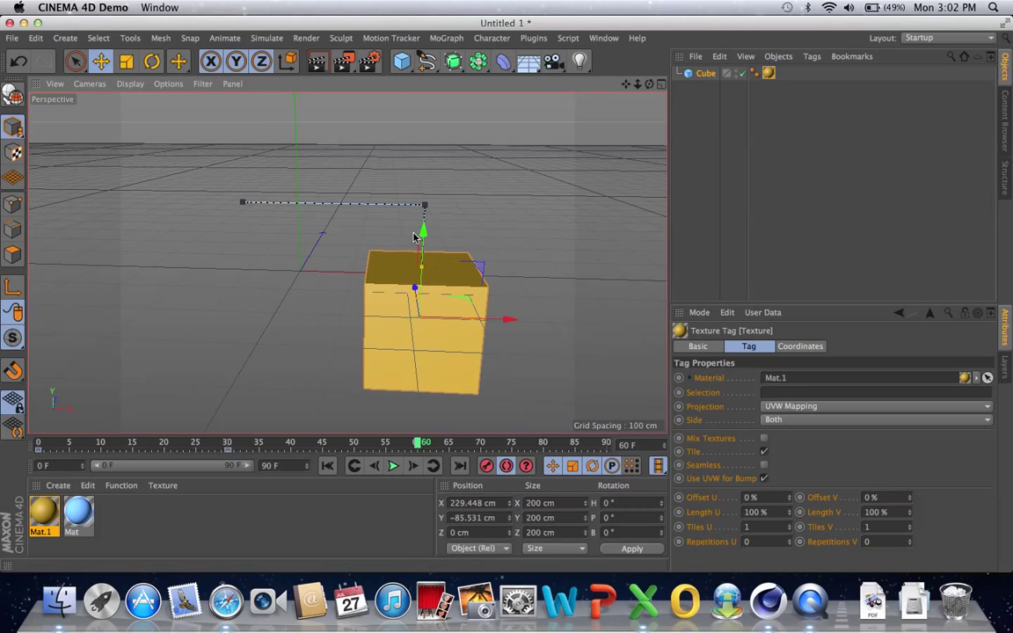
click(125, 60)
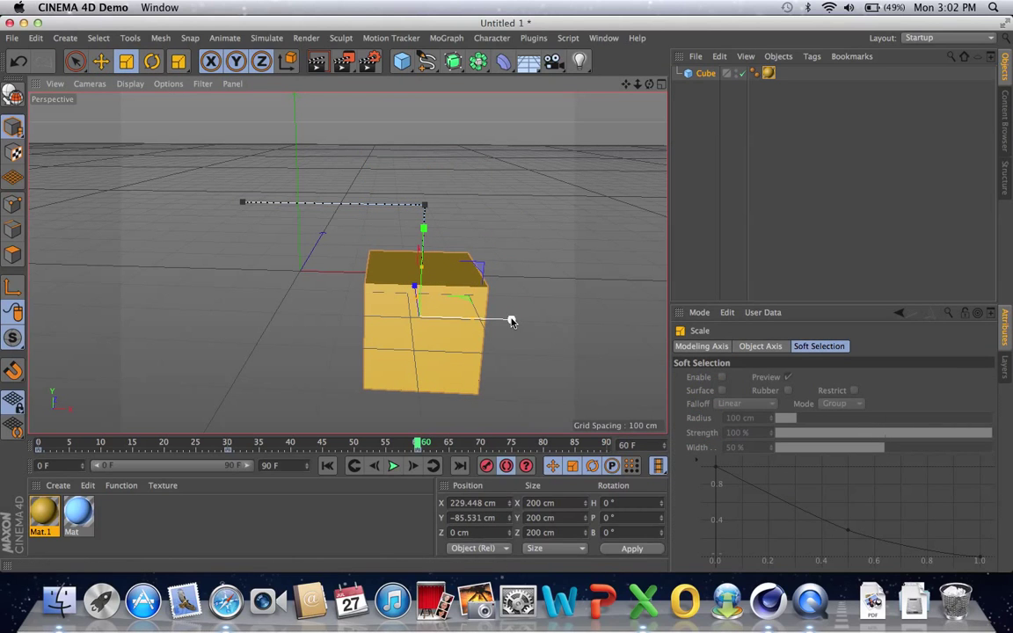
drag(510, 319, 534, 316)
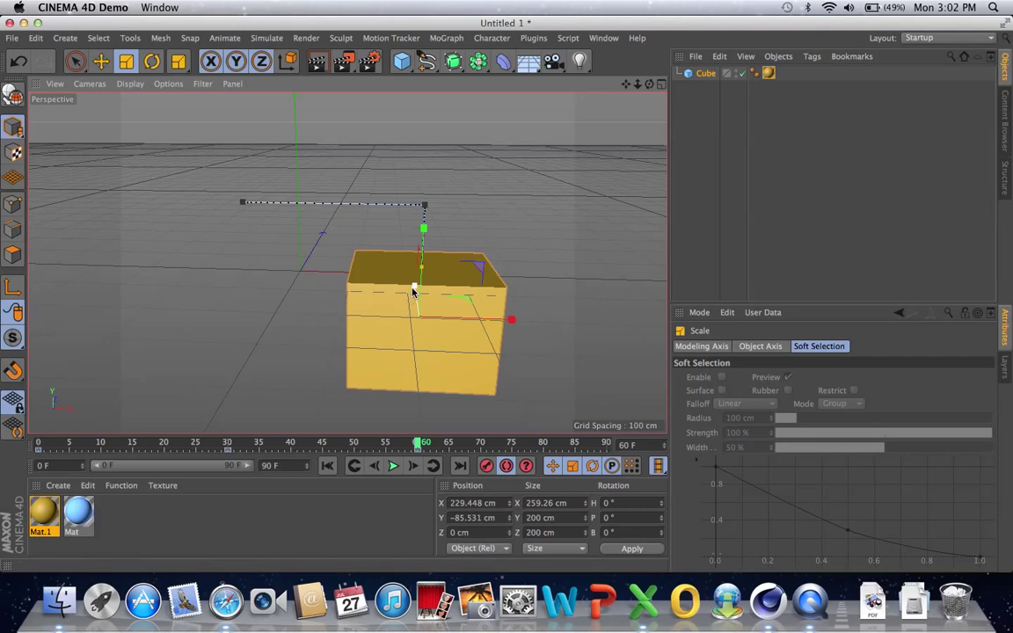
drag(413, 288, 423, 215)
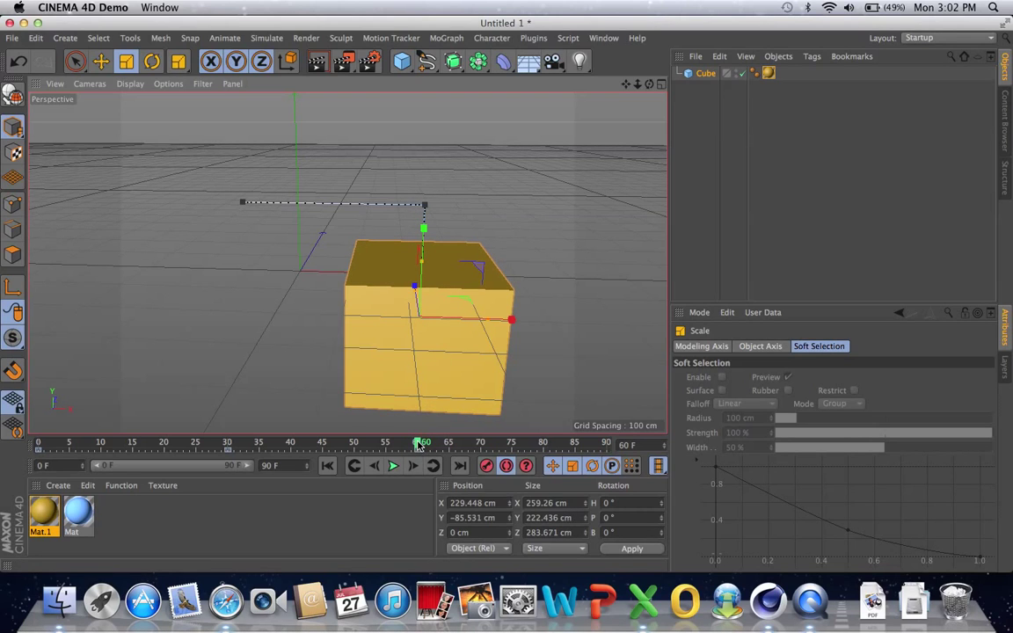
- On frame 90, move the cube to about X -151.8 cm and reduce its Y size to about 144.7 cm
drag(418, 446, 647, 429)
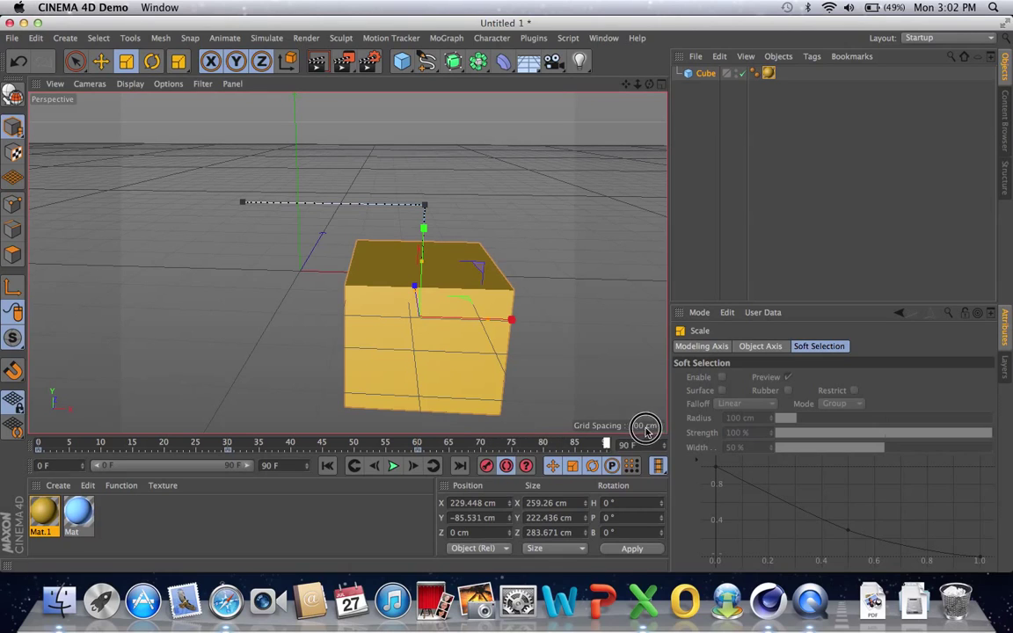
click(101, 60)
drag(519, 319, 309, 316)
click(126, 62)
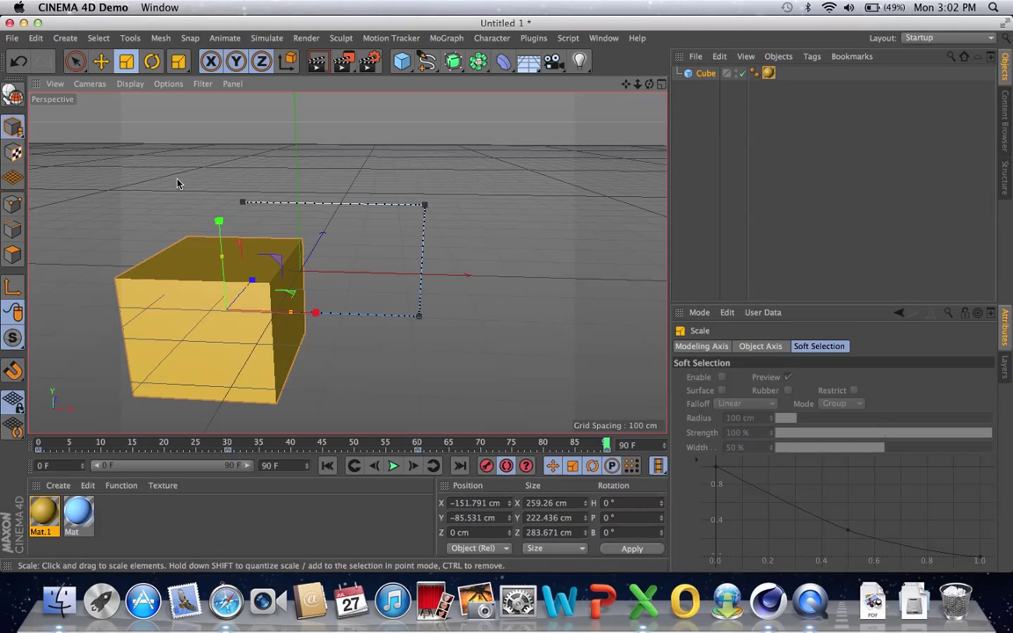
drag(220, 220, 219, 274)
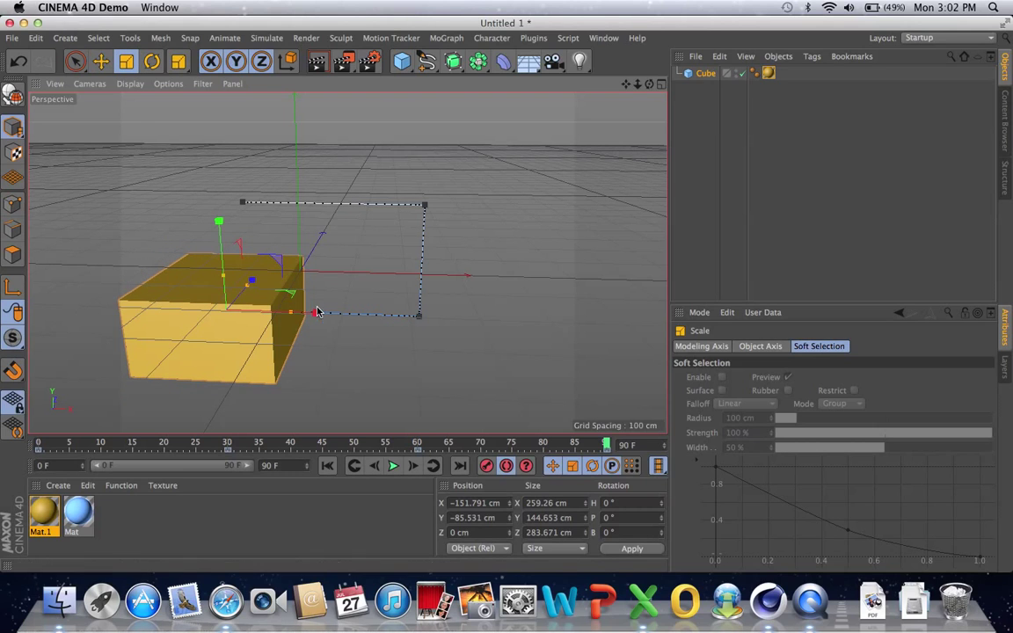
- On frame 90, scale the cube to about 271.1 cm in X and 183.9 cm in Z
drag(316, 312, 282, 318)
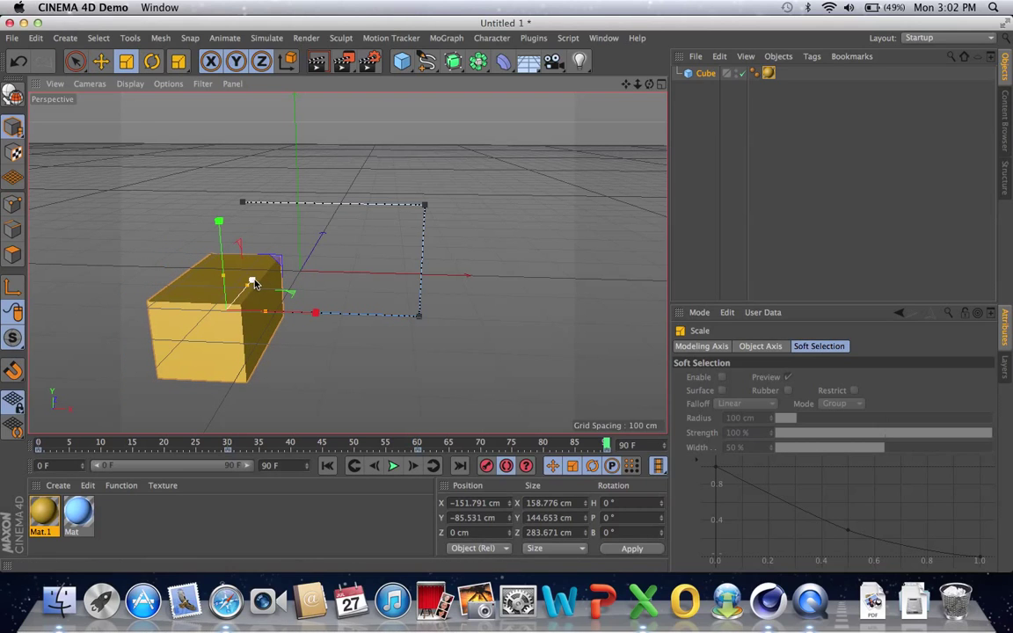
drag(253, 282, 242, 290)
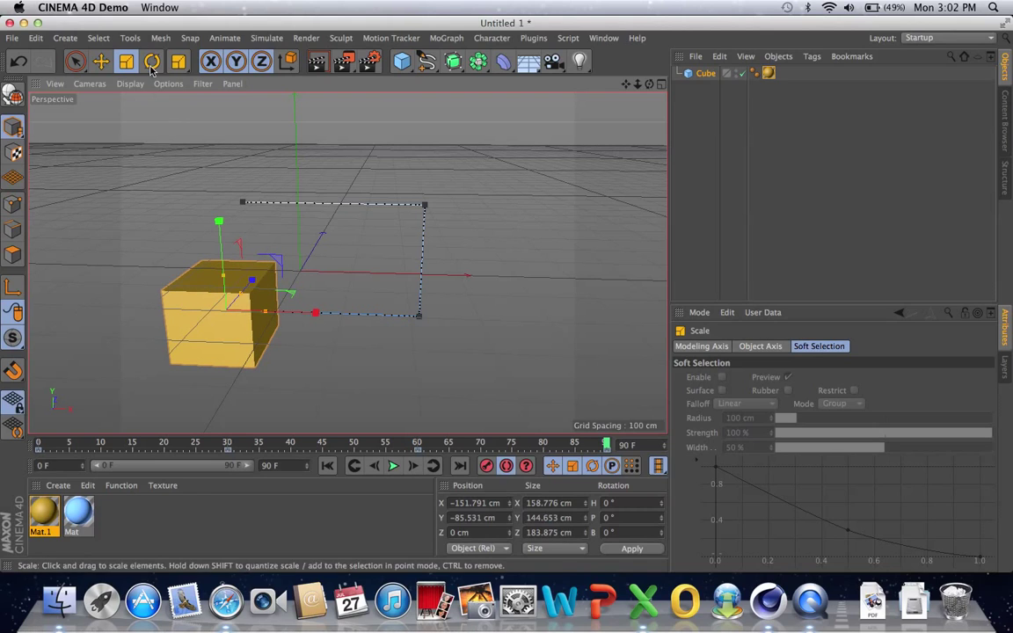
click(151, 65)
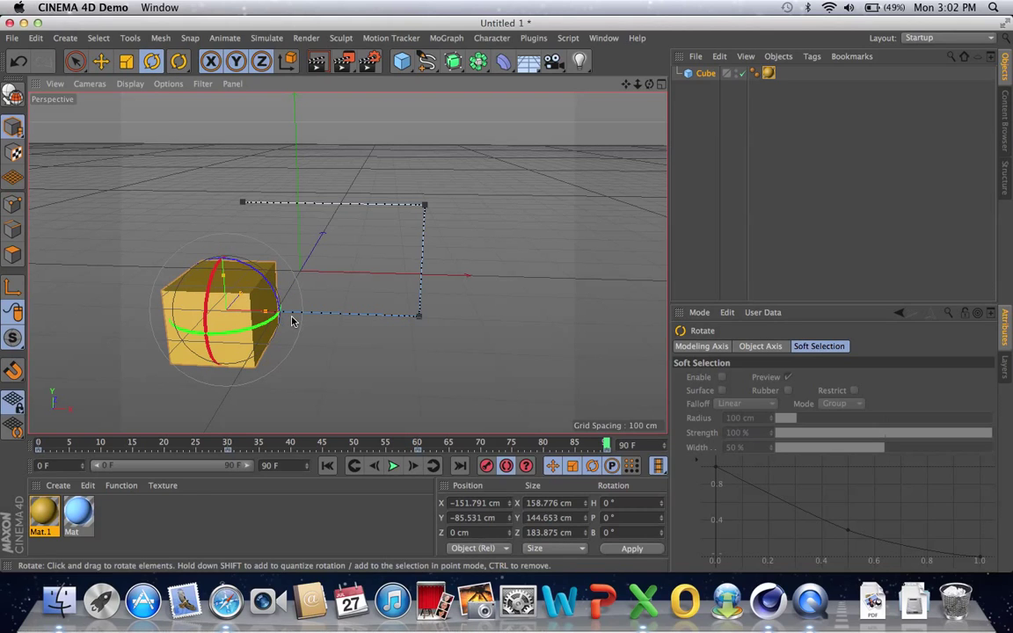
click(126, 61)
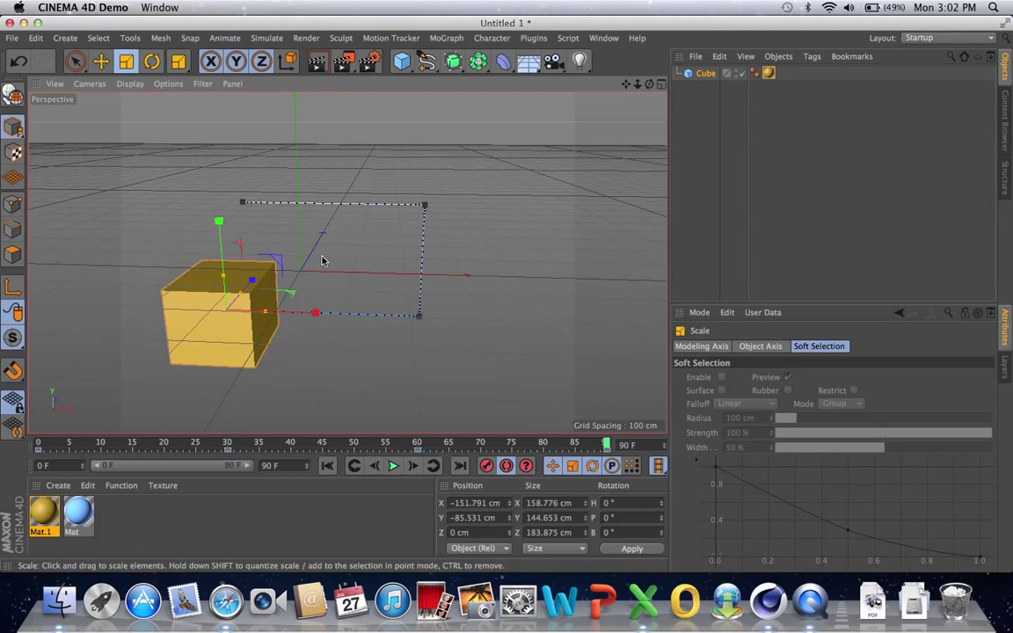
drag(313, 317, 349, 318)
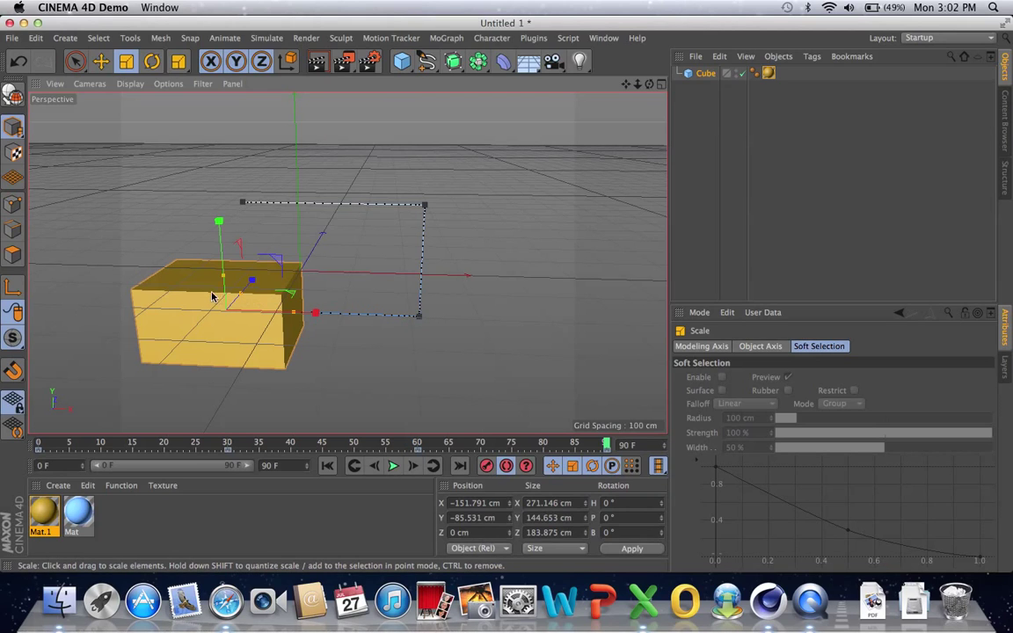
- Play back the cube's move-and-scale animation, stop it, and return to frame 0
click(403, 469)
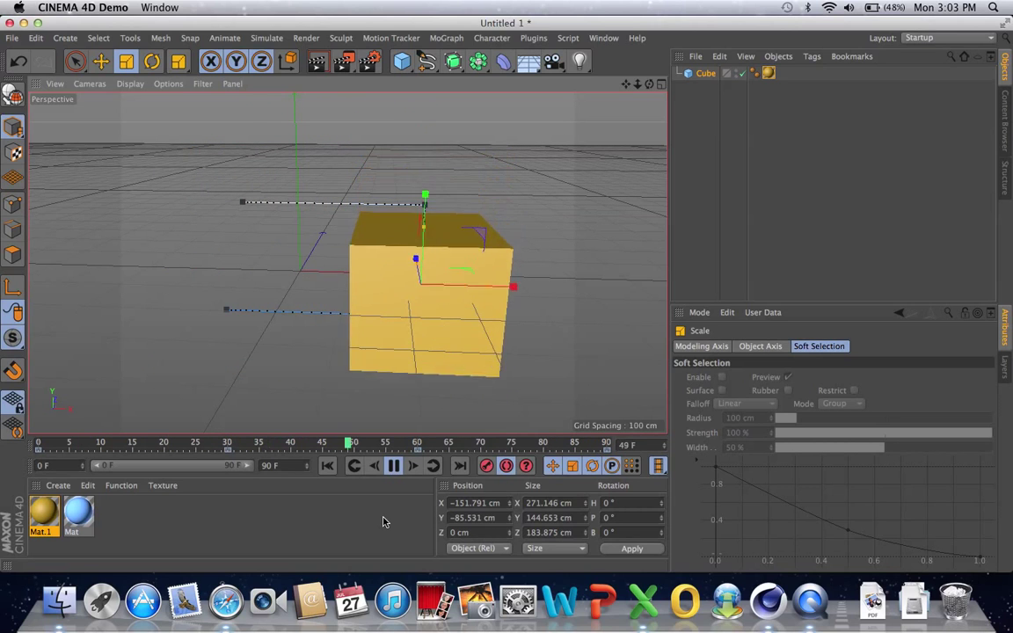
click(704, 76)
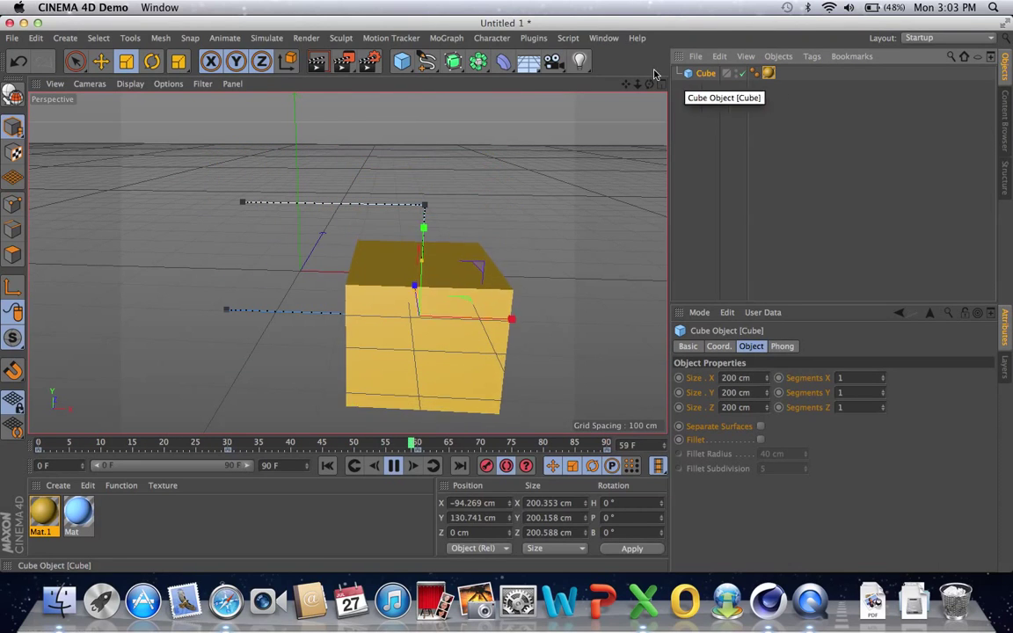
click(395, 468)
drag(163, 443, 35, 440)
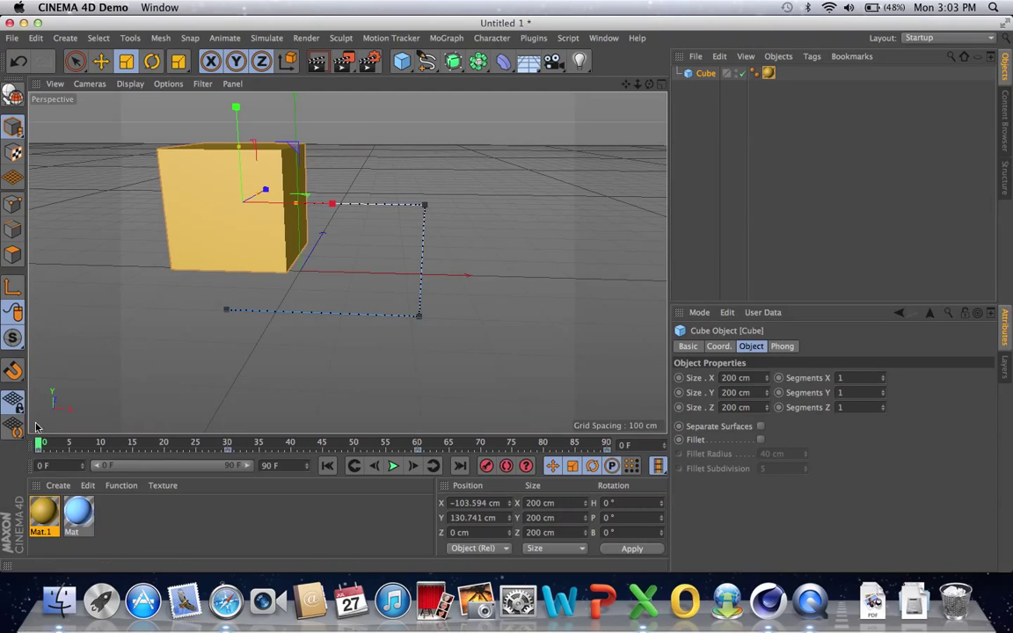
- Delete all of the cube's keyframes at frames 0, 30, 60 and 90 in the Timeline window, and close it
click(604, 38)
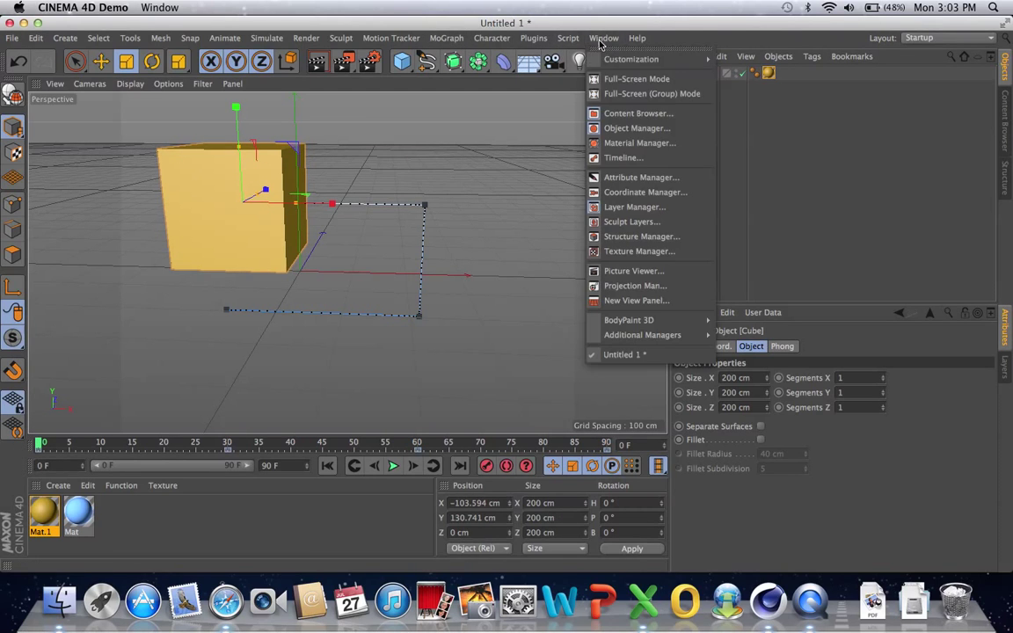
click(572, 152)
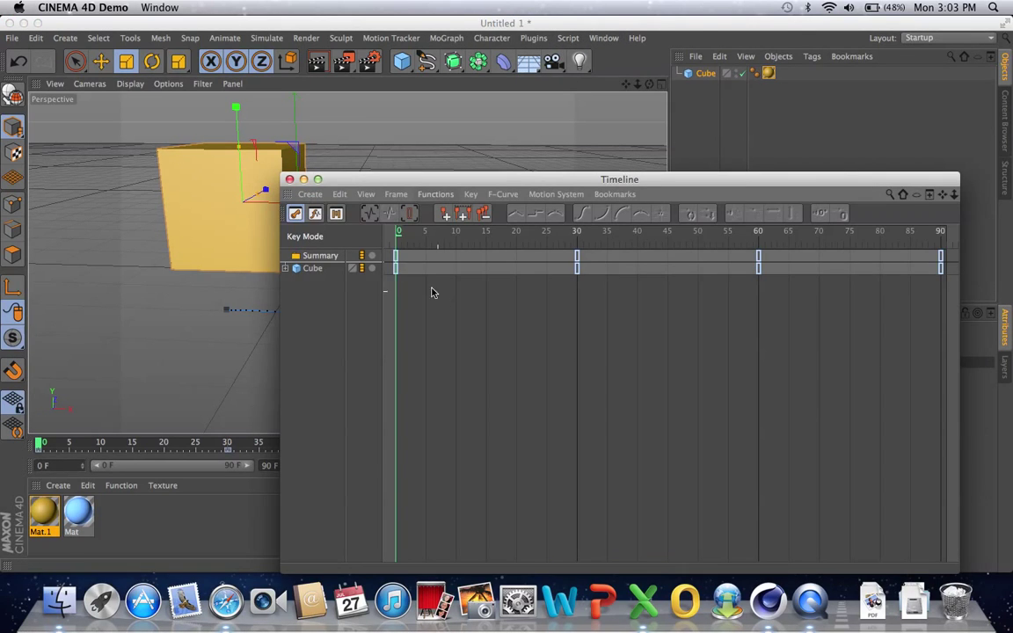
drag(630, 181, 459, 97)
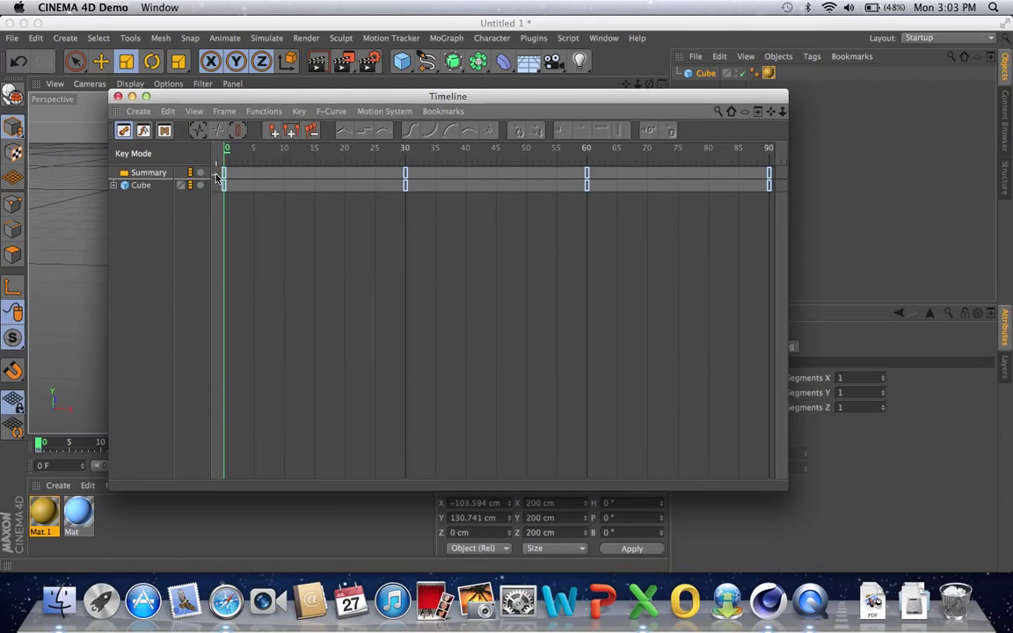
drag(225, 173, 807, 211)
key(Delete)
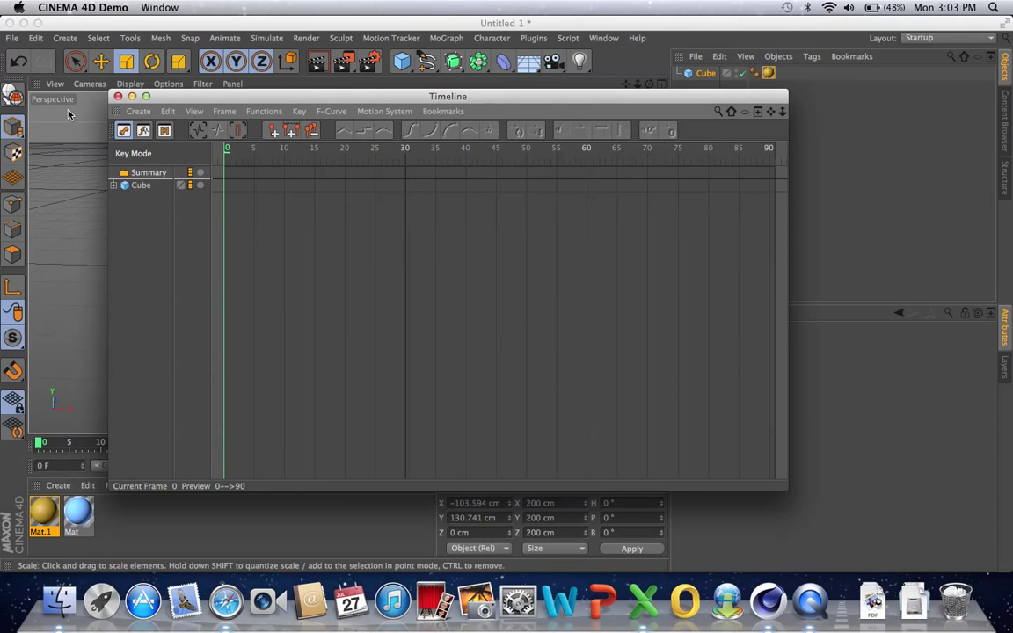
click(118, 97)
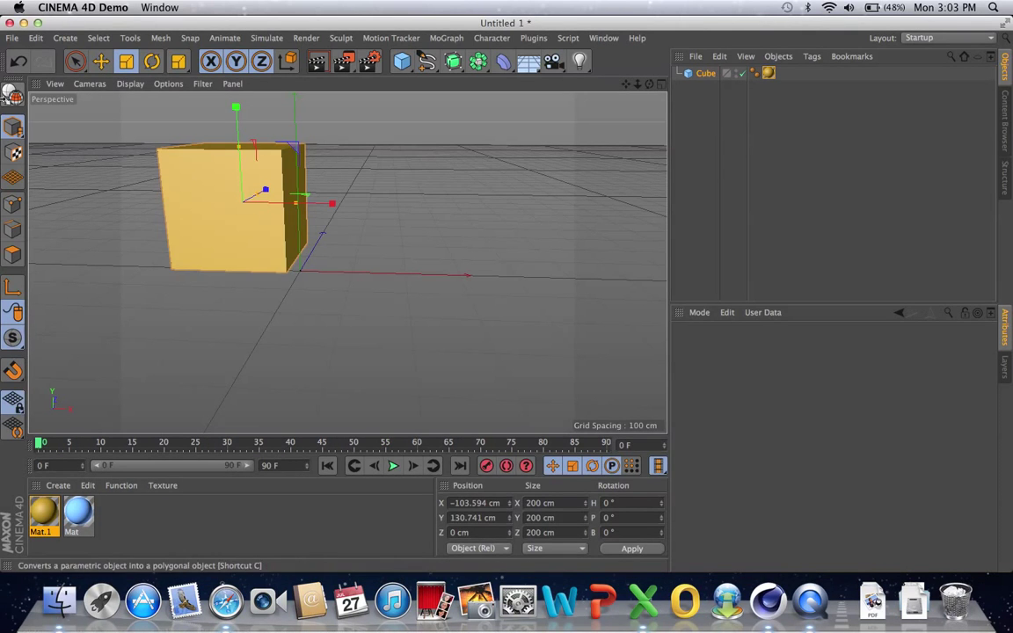
- Switch to Model mode and keyframe the cube at about X -137.7 cm on frame 0
drag(7, 128, 58, 143)
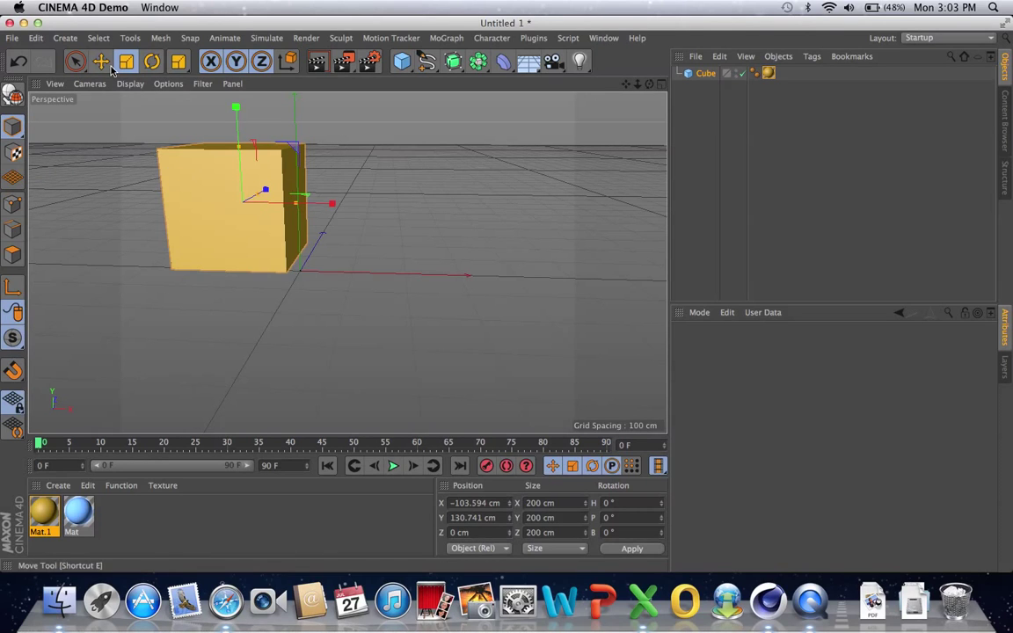
key(e)
drag(326, 204, 310, 207)
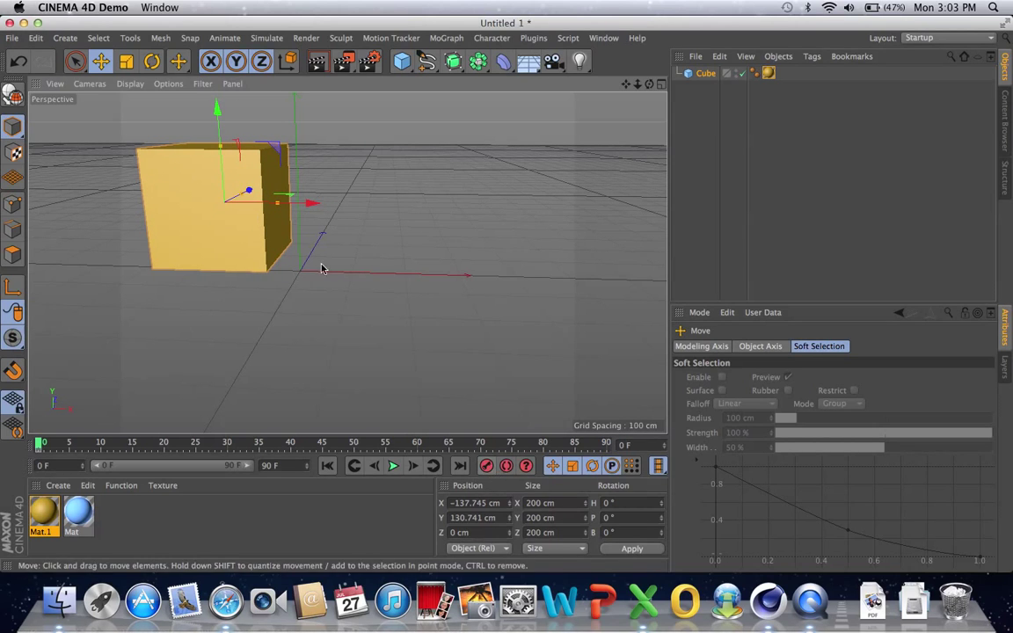
- Try moving the cube to about X 273.7 cm on frame 90 and scaling it uniformly to about 41.8 cm in Model mode
drag(310, 203, 472, 204)
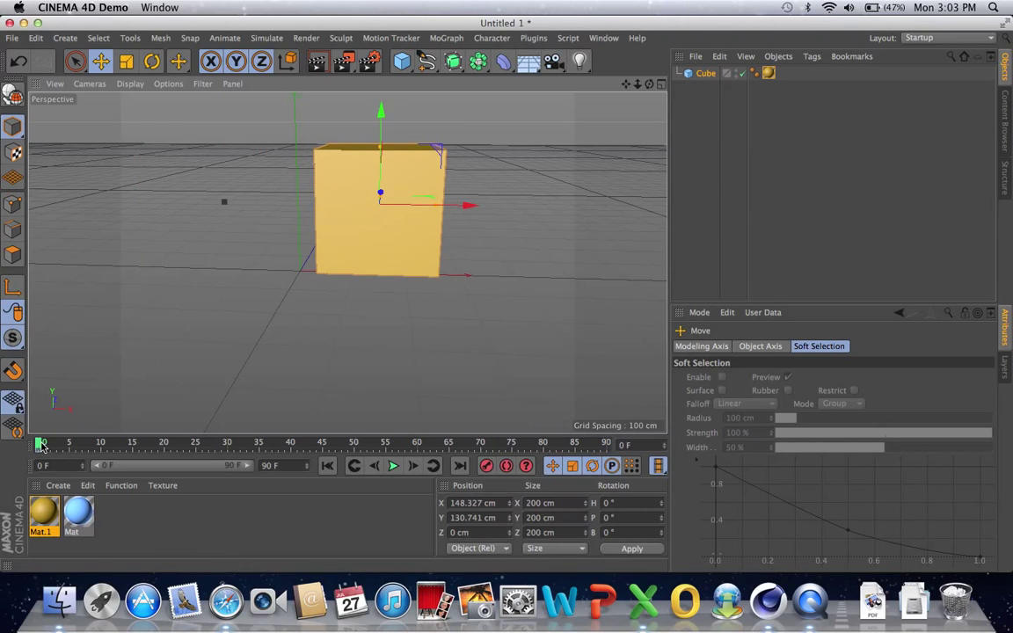
drag(44, 443, 606, 442)
drag(306, 204, 539, 205)
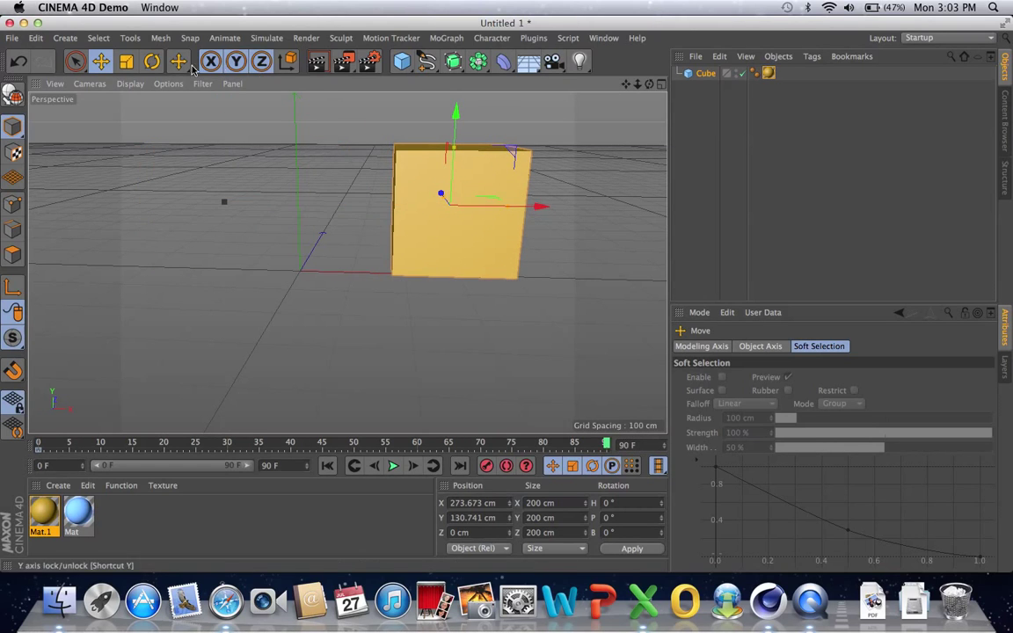
click(128, 61)
drag(458, 115, 445, 189)
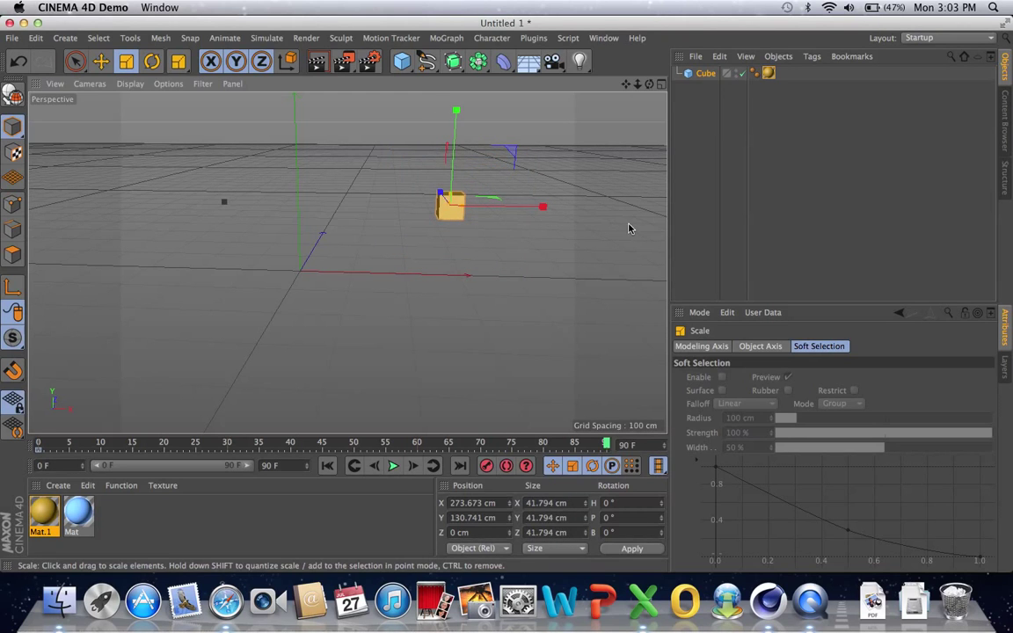
- Play back the Model-mode animation, stop it, and go to frame 90
click(393, 466)
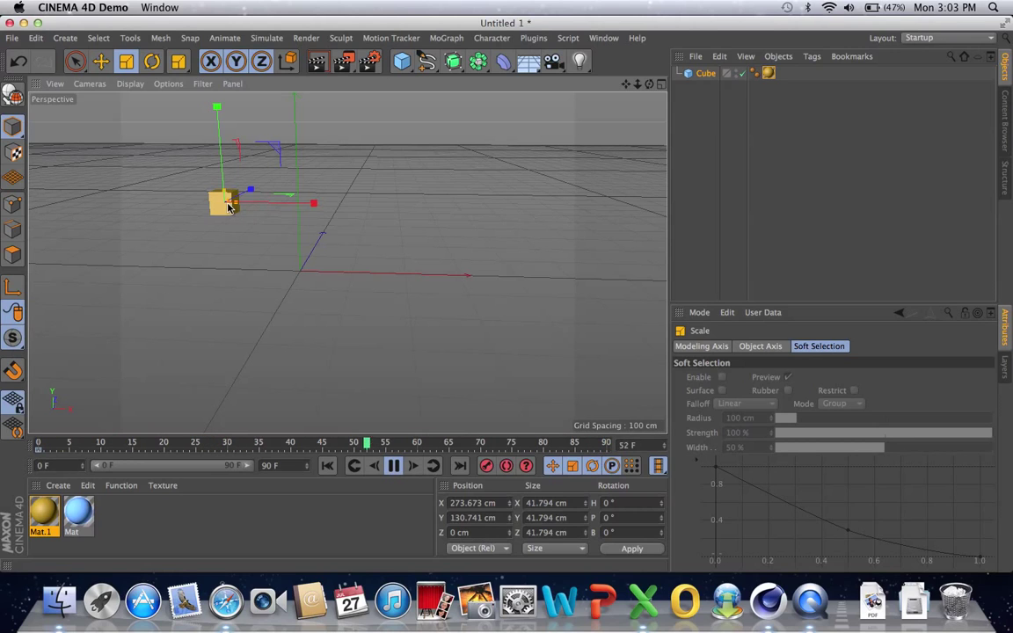
click(393, 467)
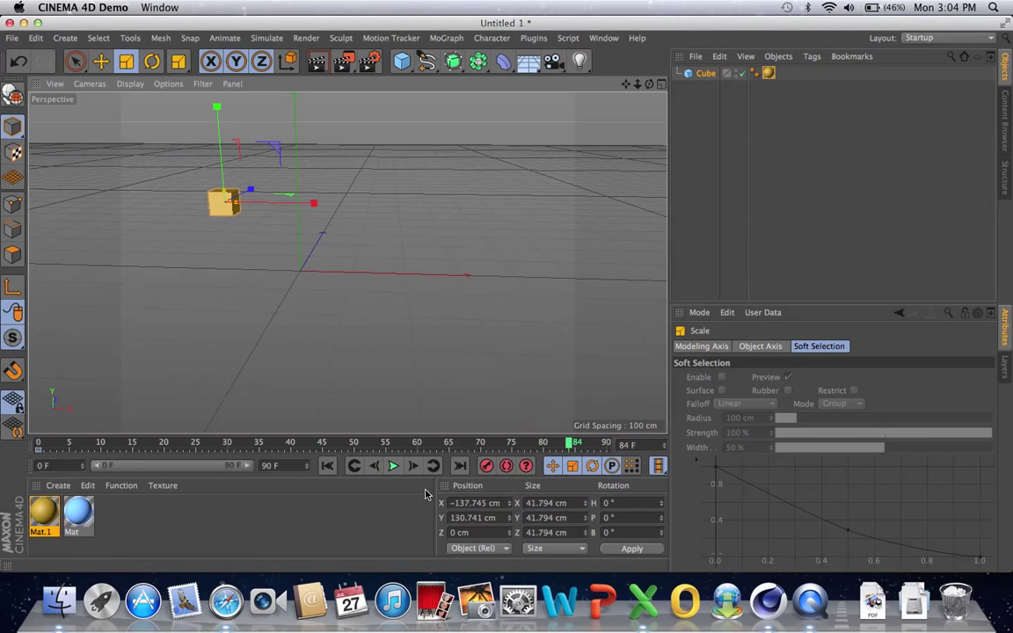
drag(570, 445, 606, 444)
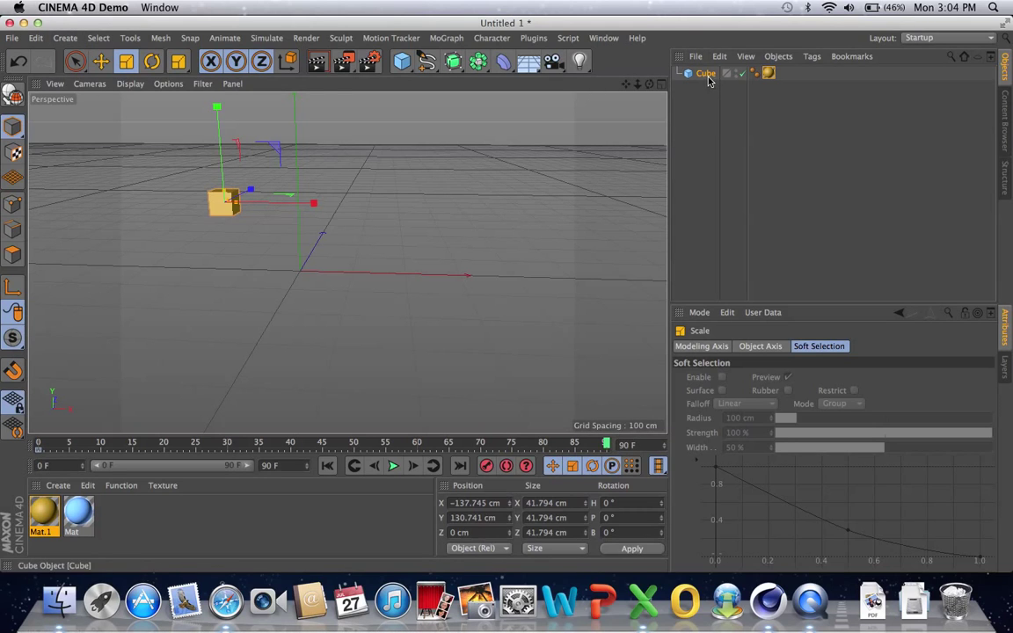
- Replace the cube with a new one at about X -146.4 cm, Y 167.6 cm and record its keyframe on frame 0
key(Delete)
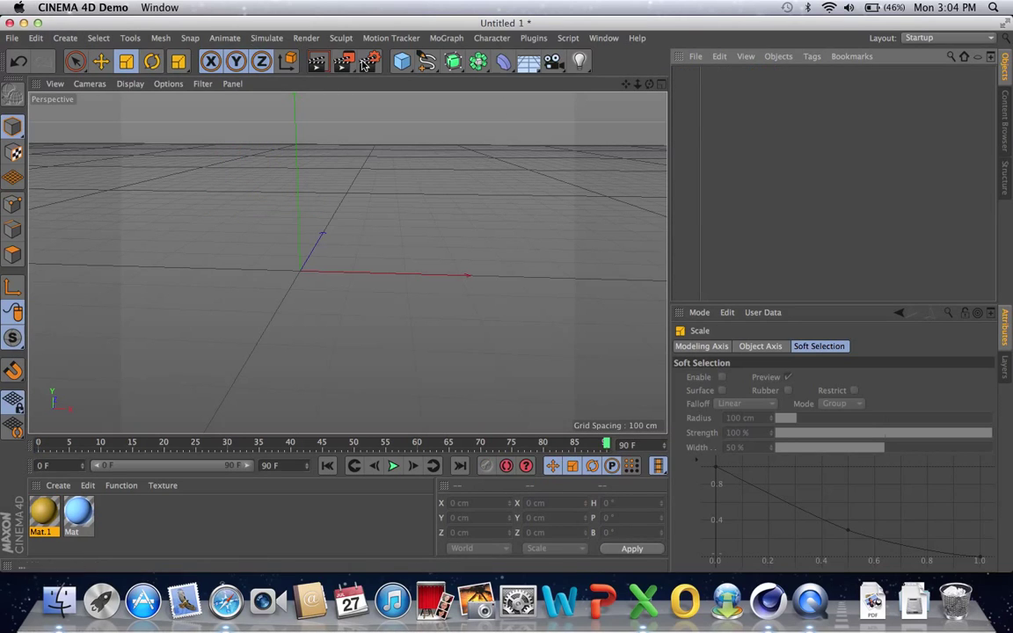
key(super+z)
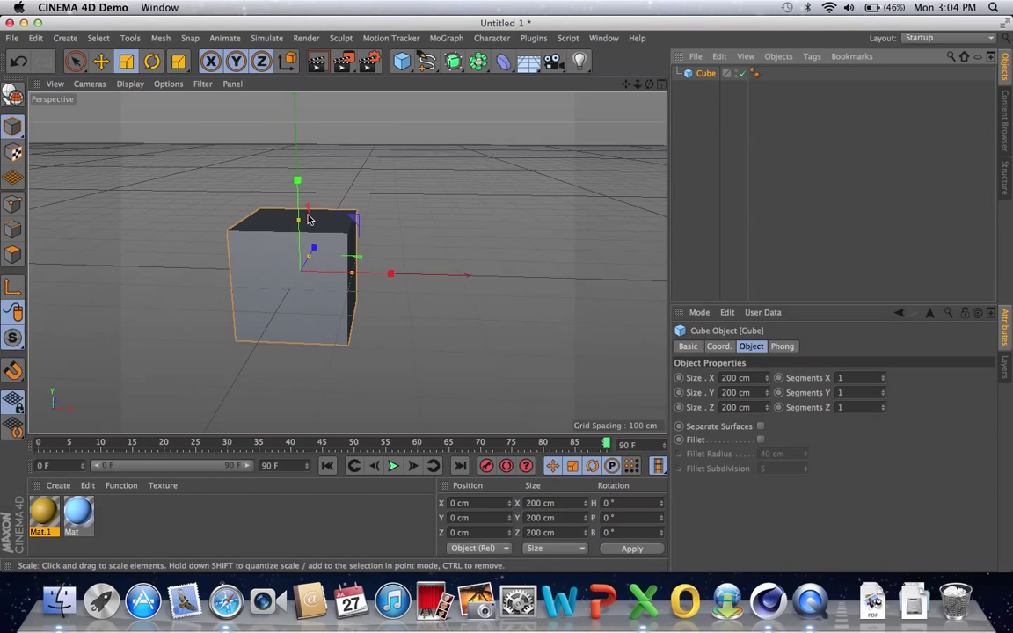
key(e)
drag(346, 218, 265, 129)
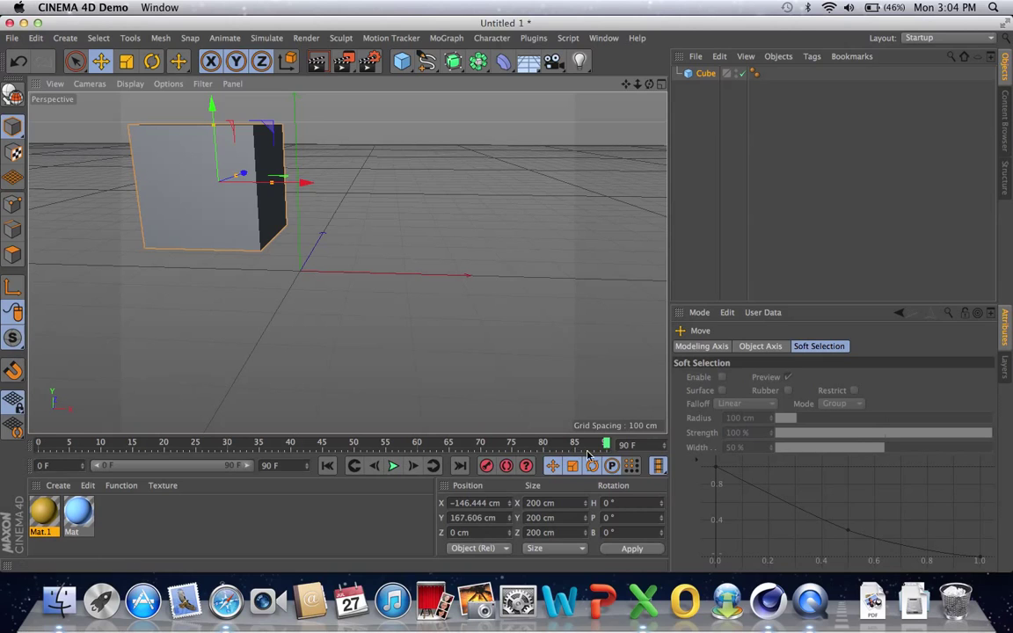
drag(608, 447, 7, 424)
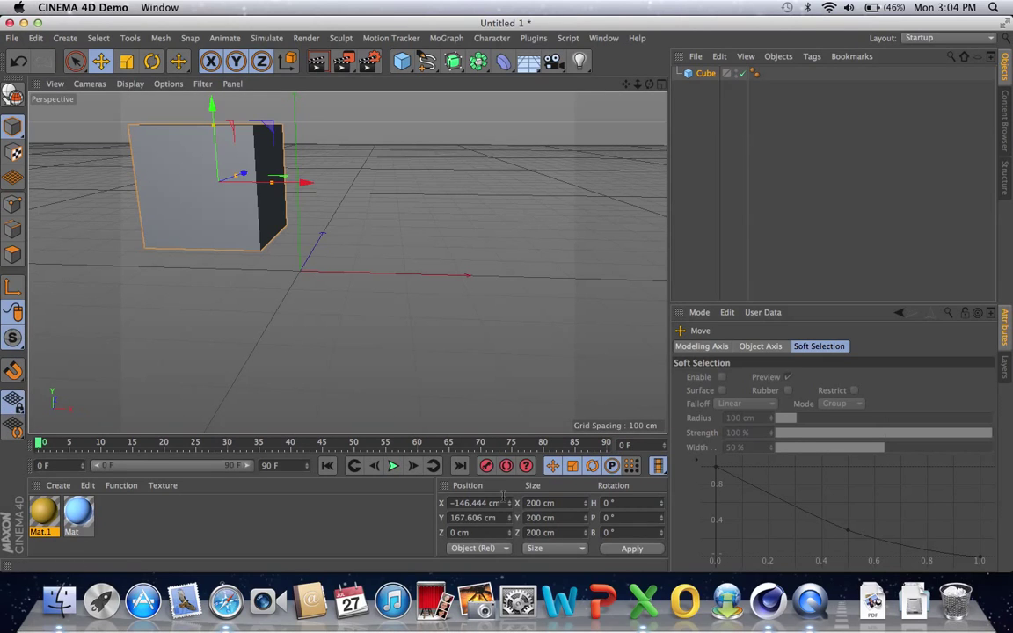
click(488, 467)
- On frame 90, keyframe the cube at about X 261 cm, scaled uniformly to about 53 cm
drag(335, 440, 606, 444)
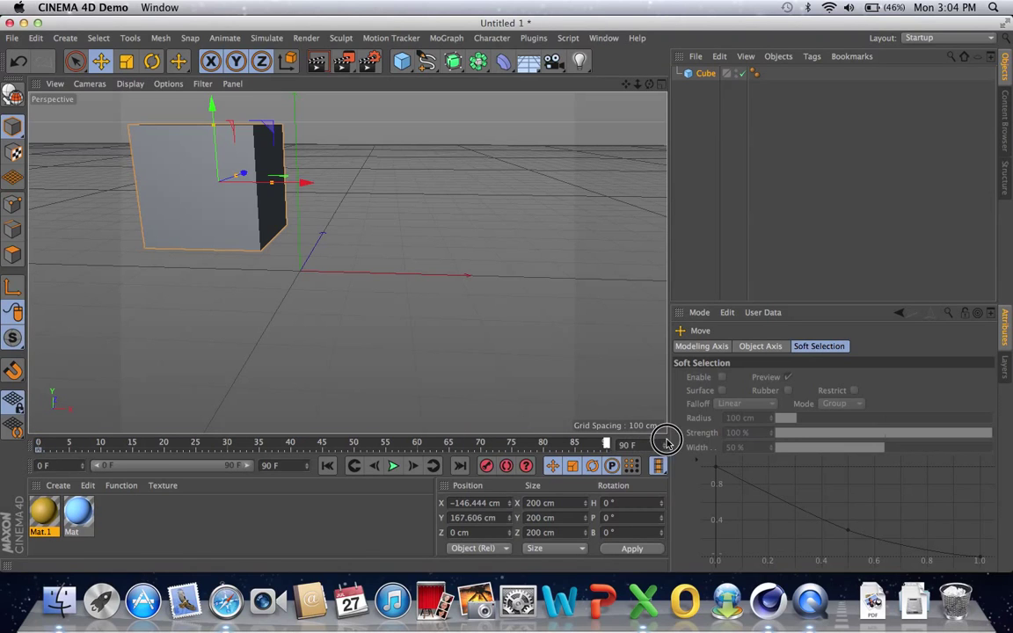
drag(306, 182, 569, 187)
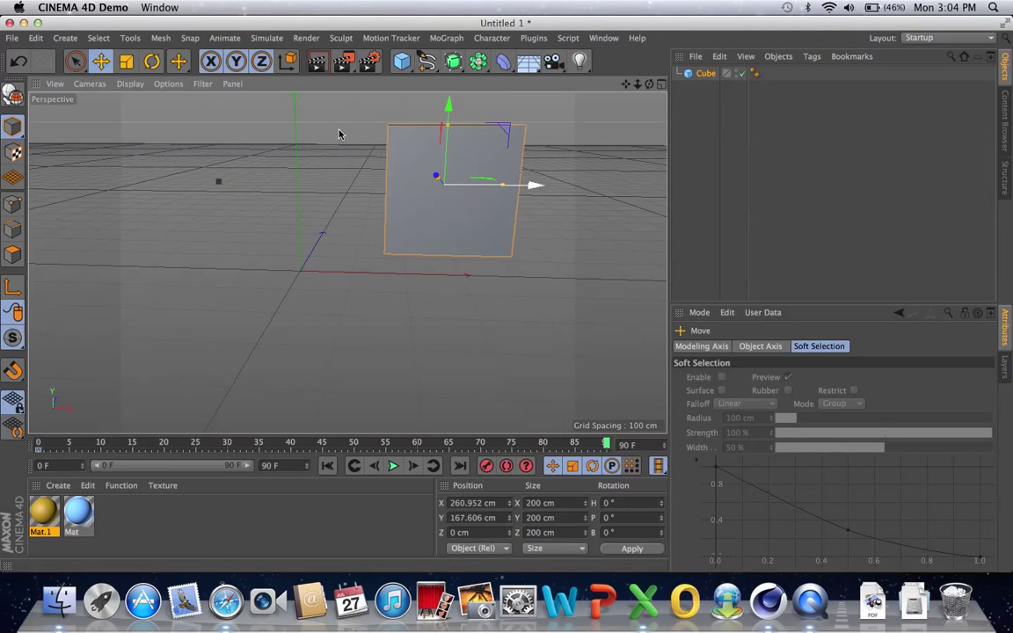
click(127, 61)
drag(448, 102, 448, 167)
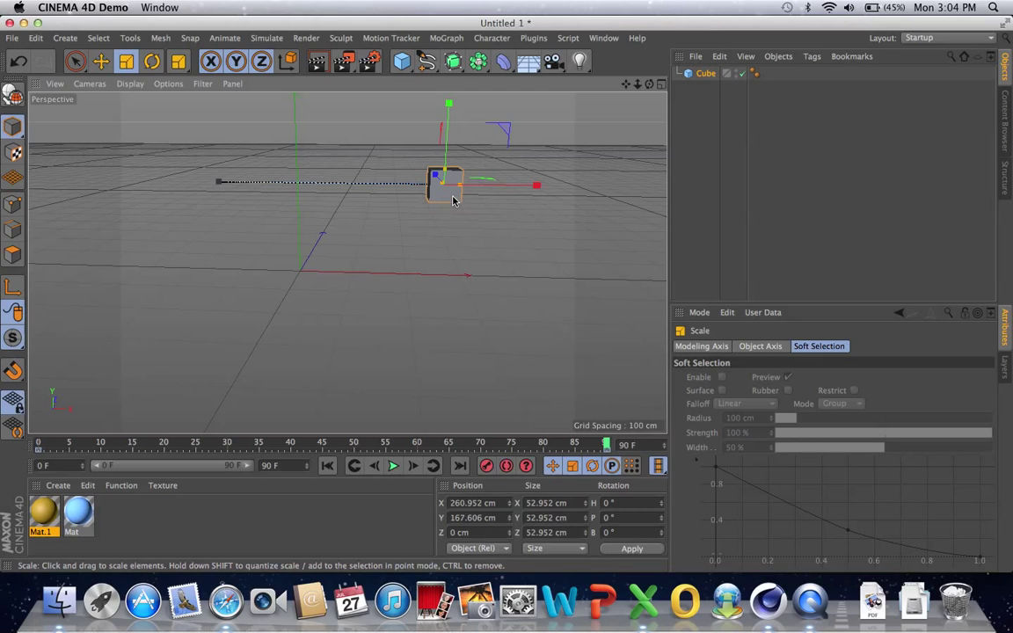
- Play back the new cube's animation, check which editing mode is active, and stop playback
click(390, 465)
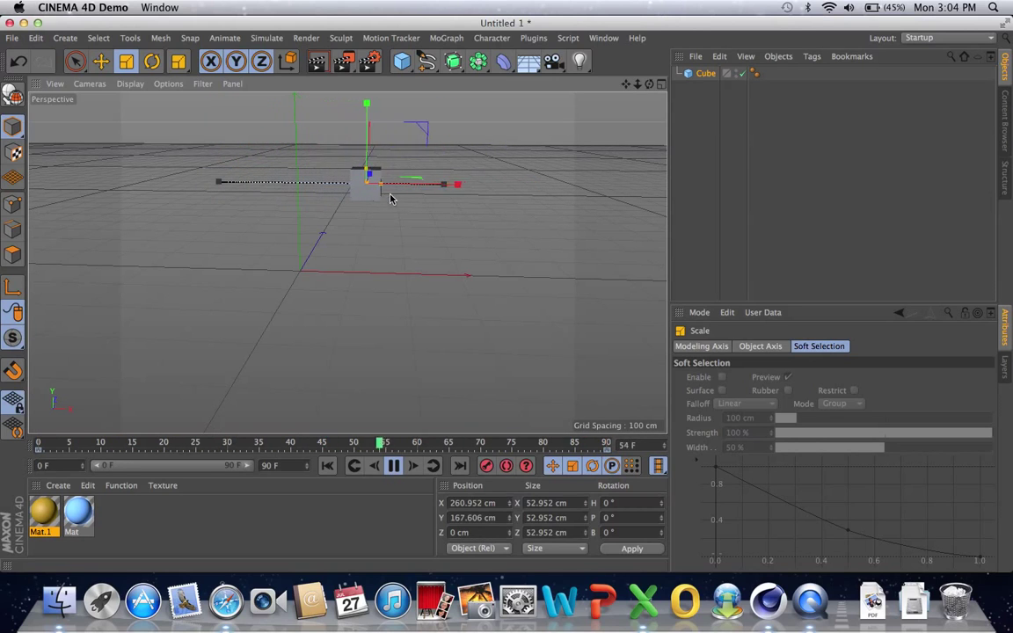
click(13, 132)
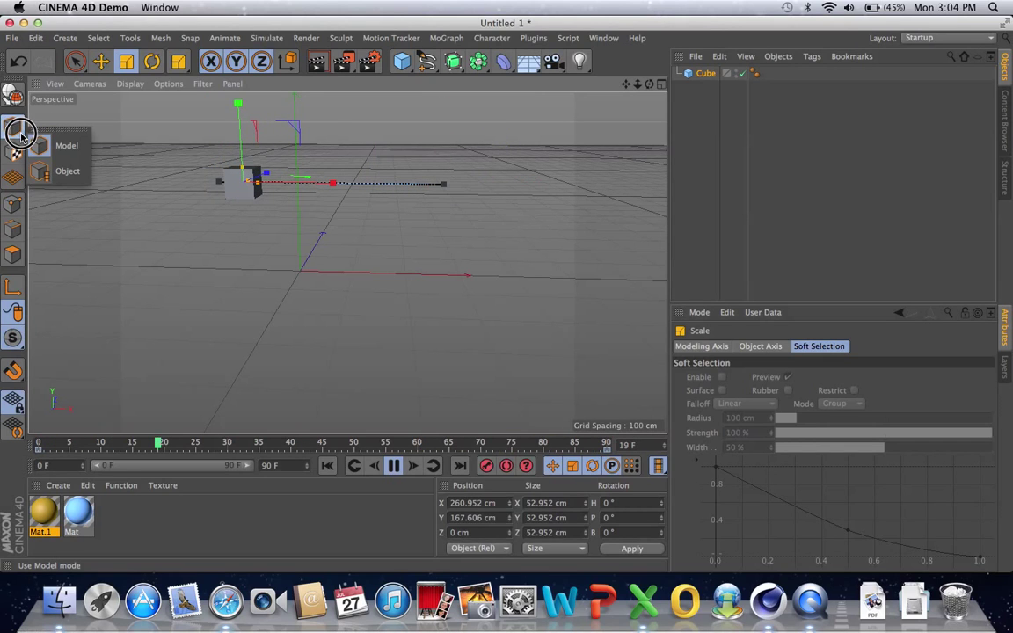
click(396, 467)
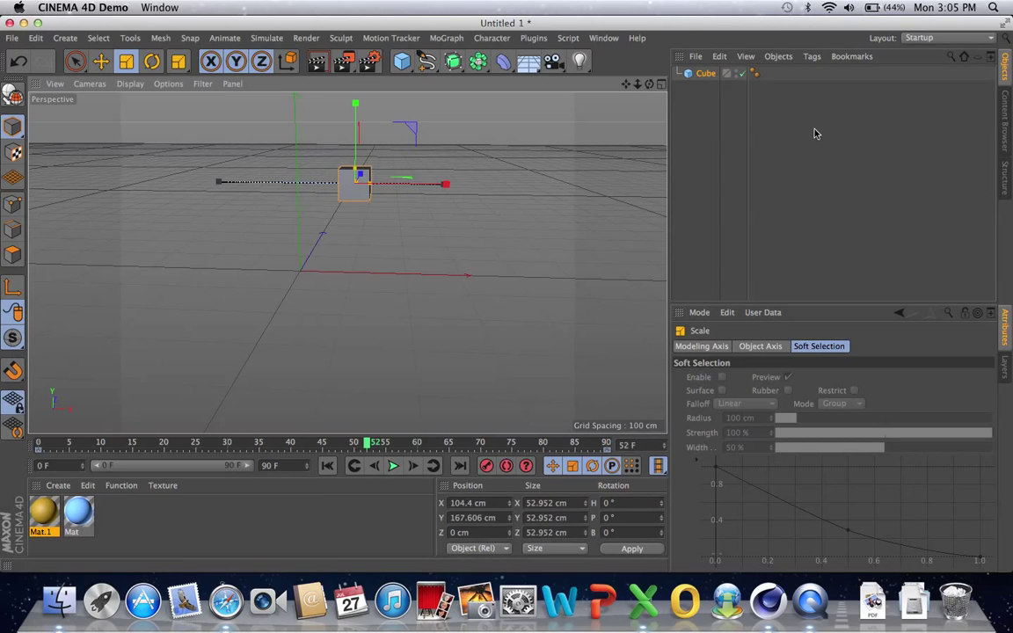